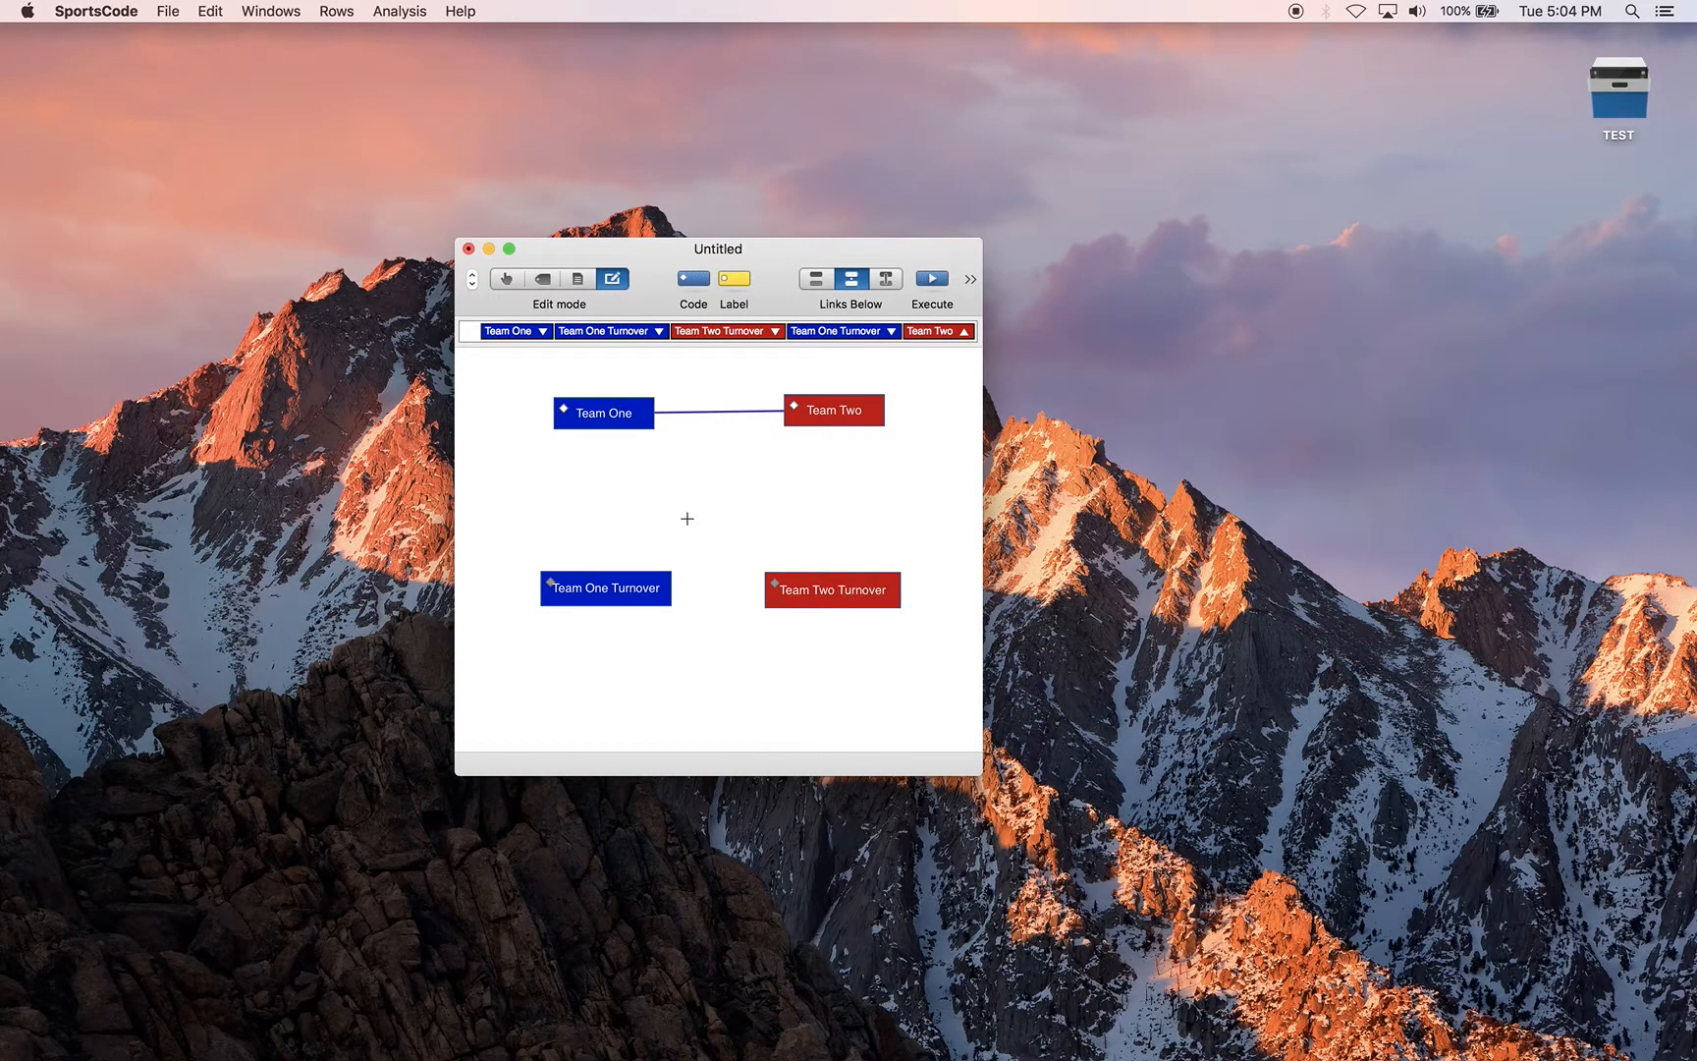
# Add activation links from Team One Turnover to Team Two and from Team Two Turnover to Team One
pyautogui.moveTo(644, 588); pyautogui.dragTo(843, 418)
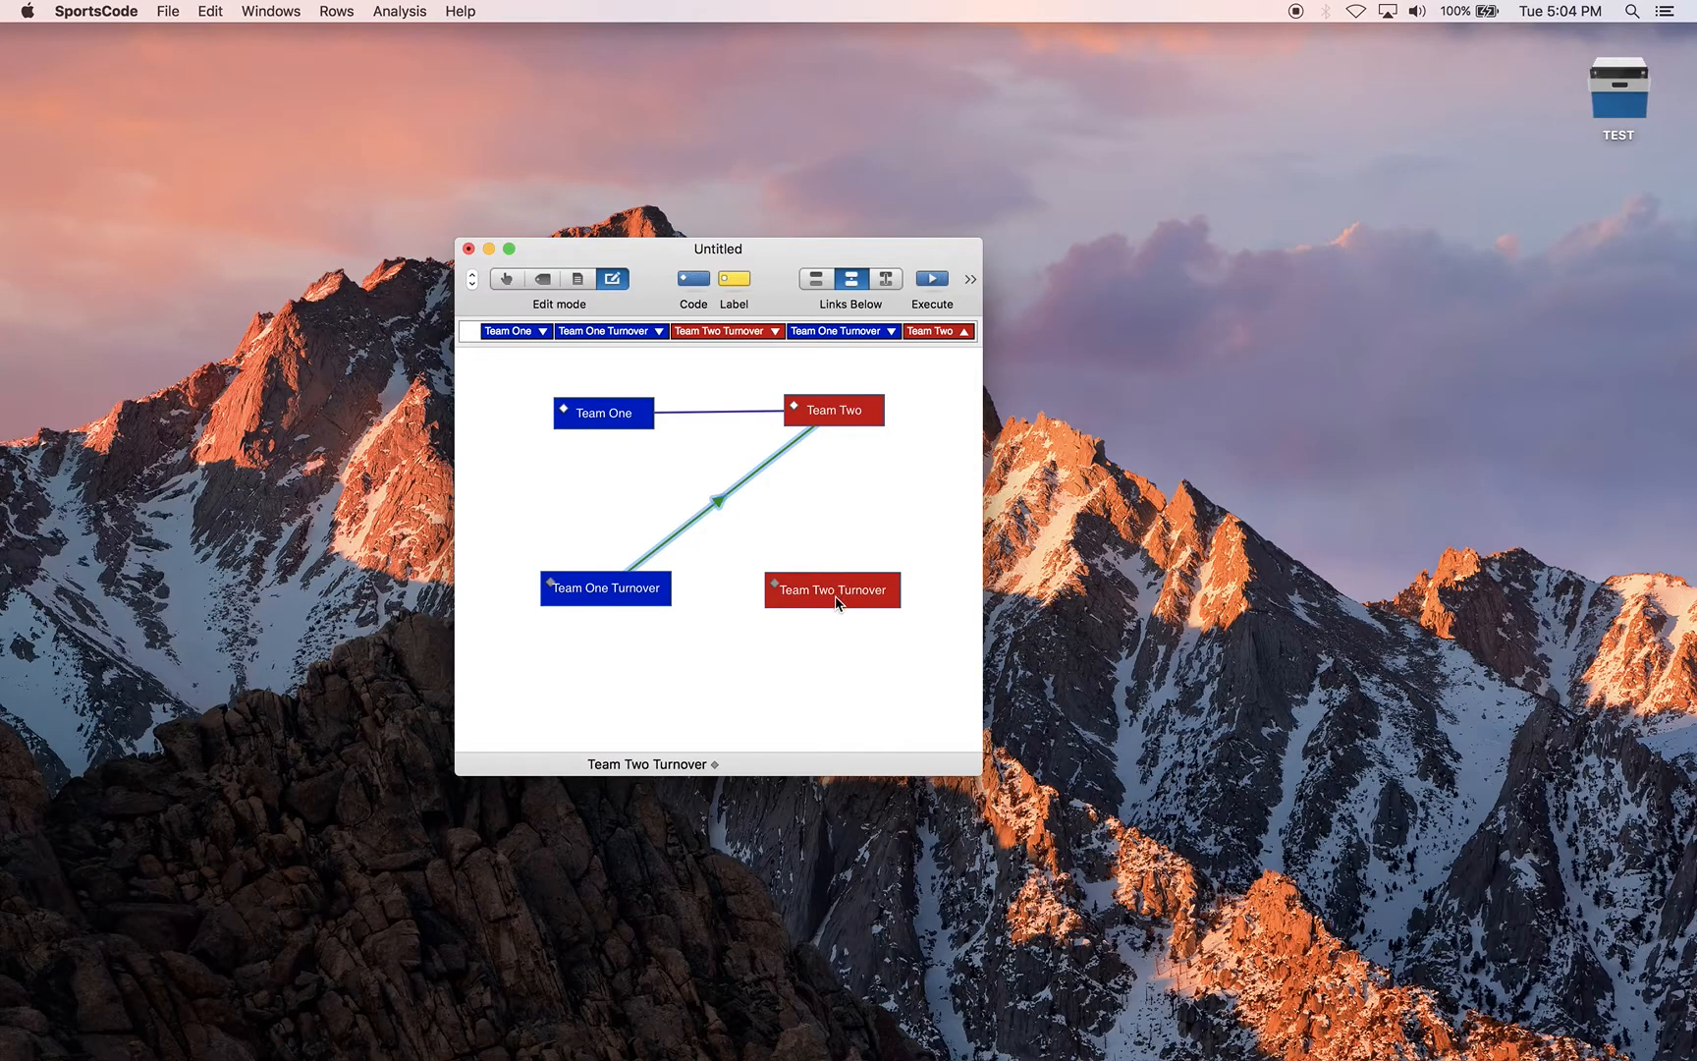
pyautogui.moveTo(836, 601); pyautogui.dragTo(594, 412)
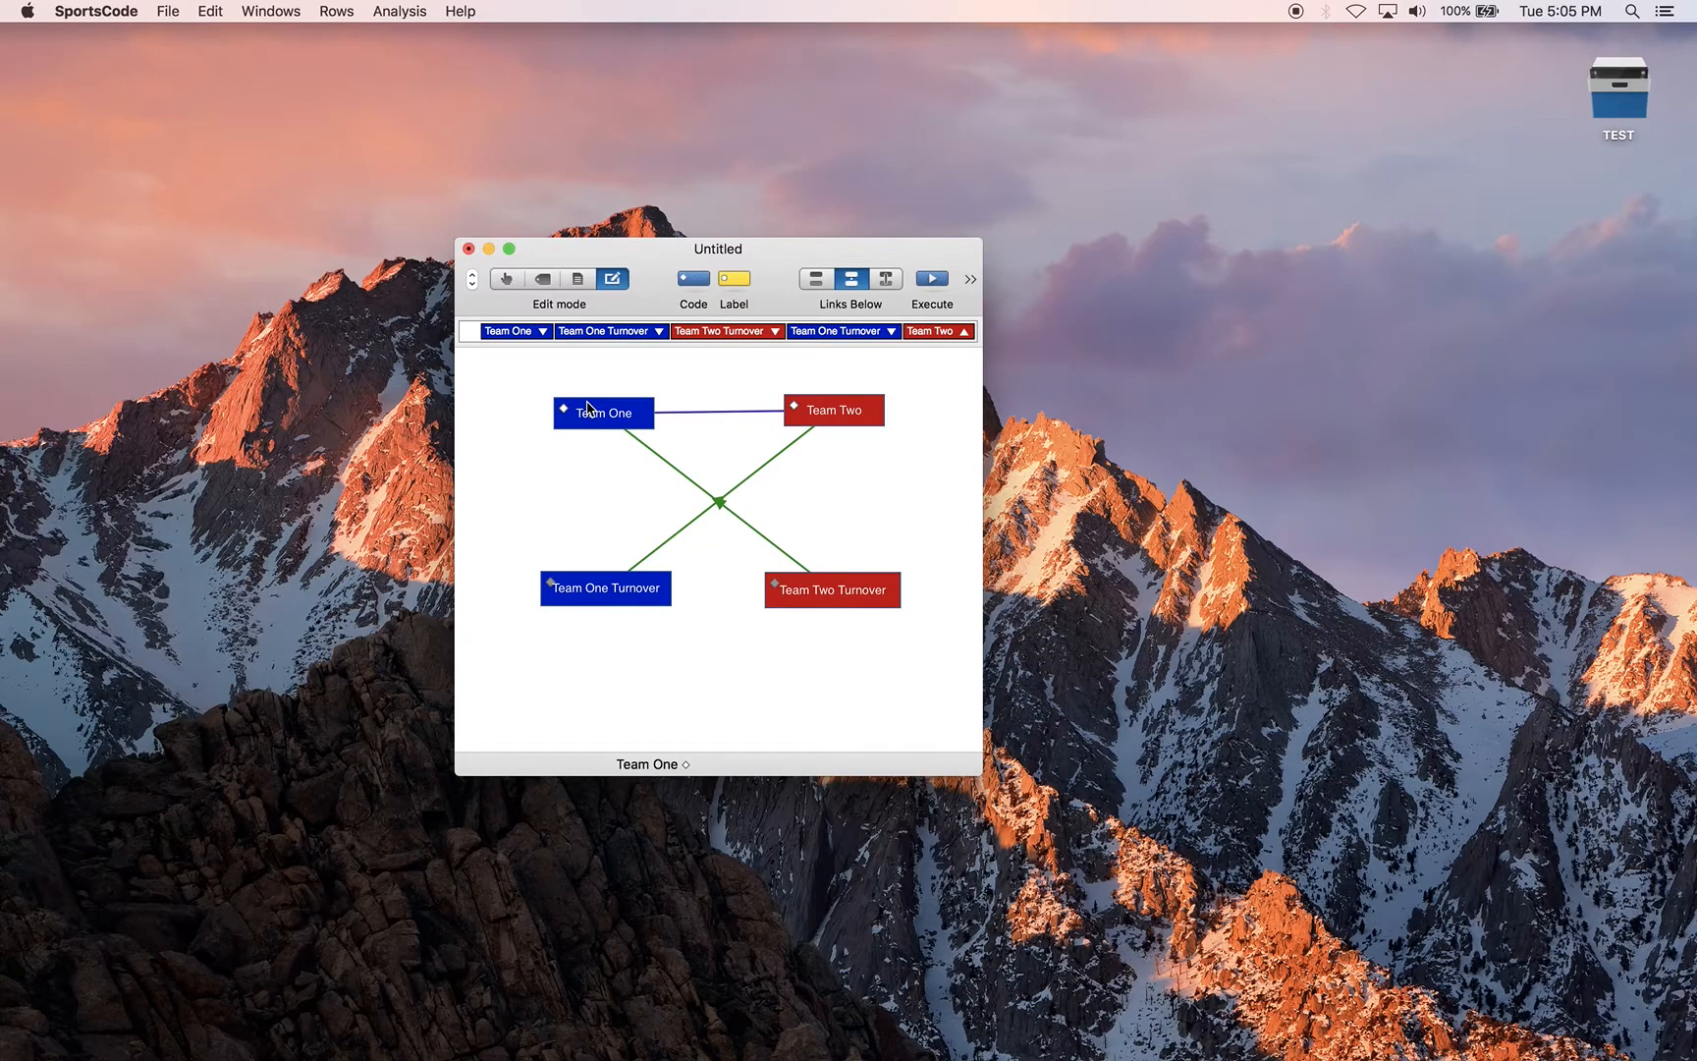
# Test the turnover links in Code mode by triggering Team One, Team One Turnover and Team Two Turnover in sequence
pyautogui.click(506, 279)
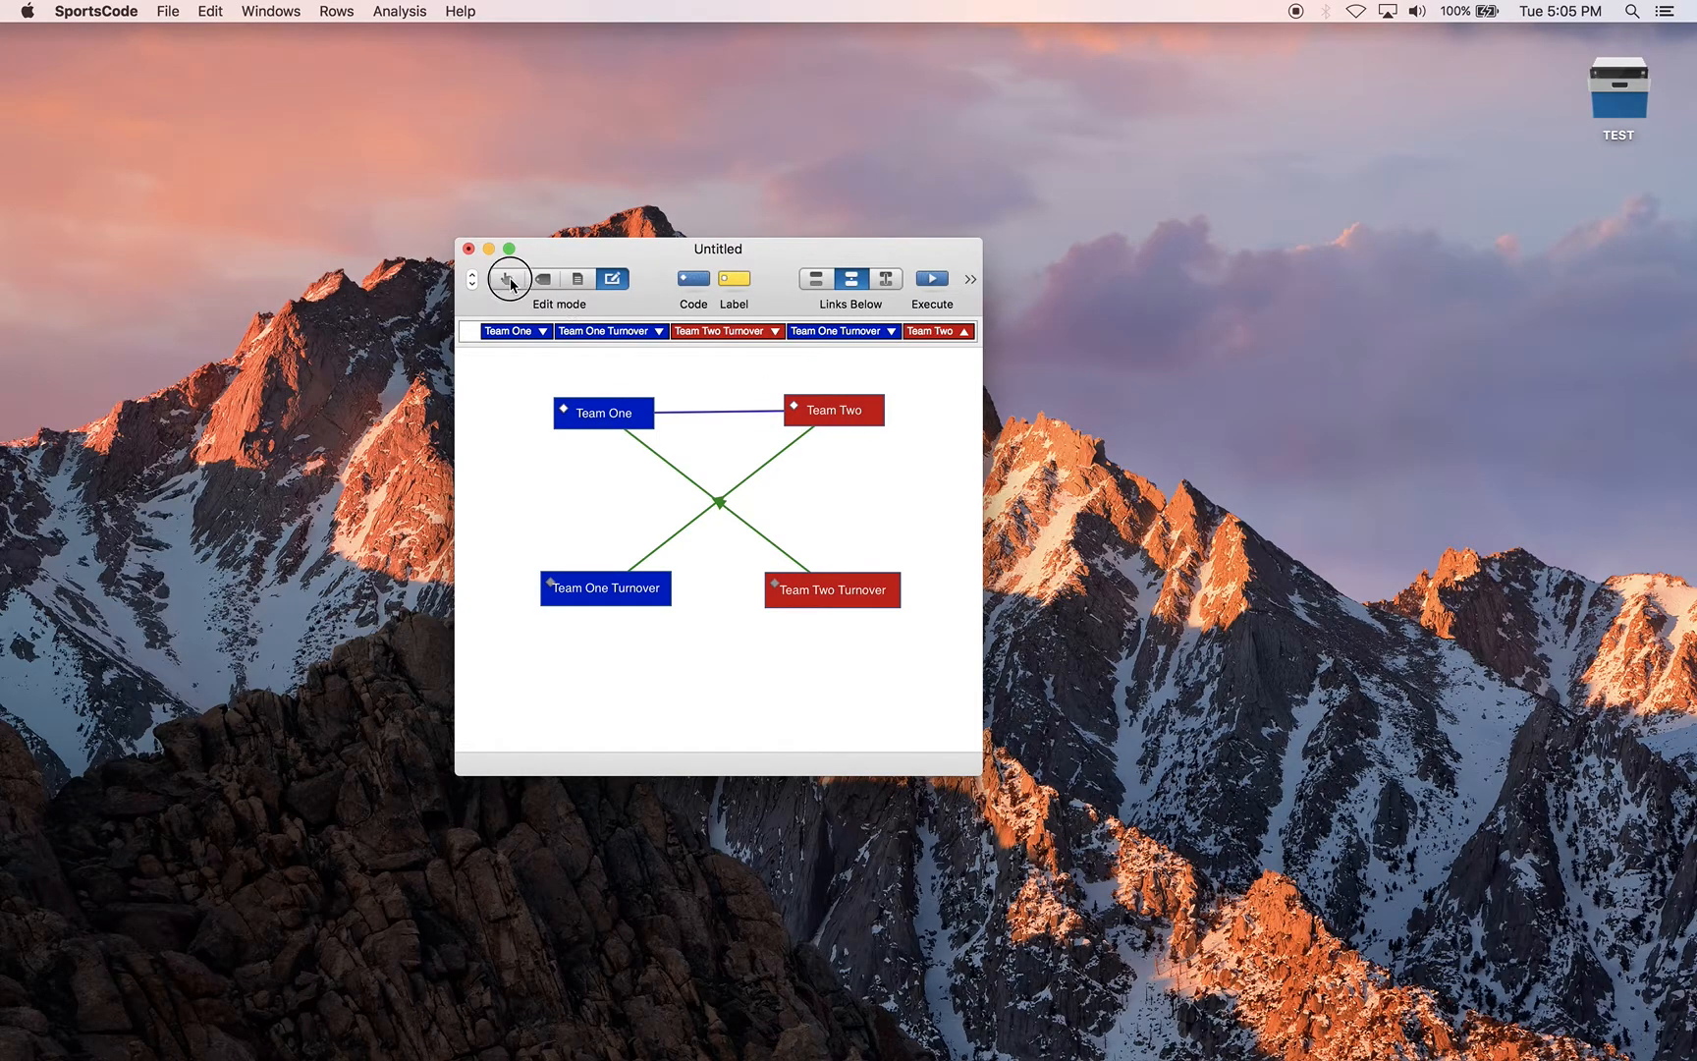
pyautogui.click(589, 417)
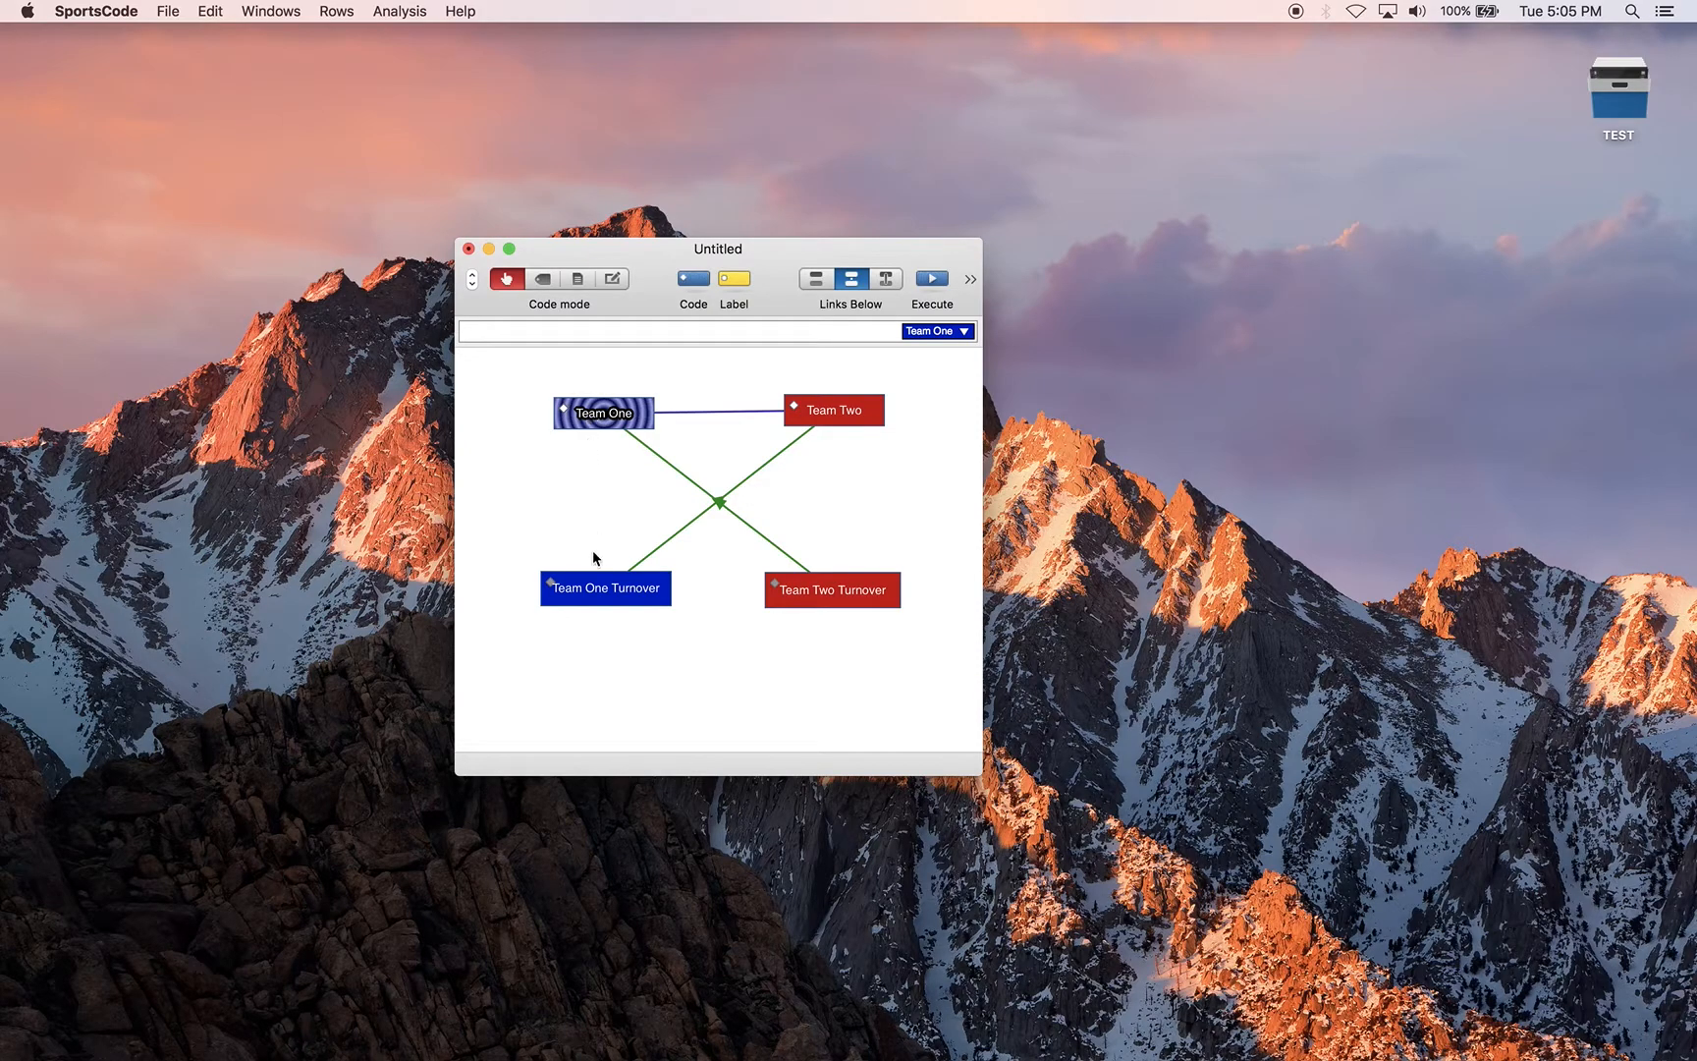
pyautogui.click(596, 587)
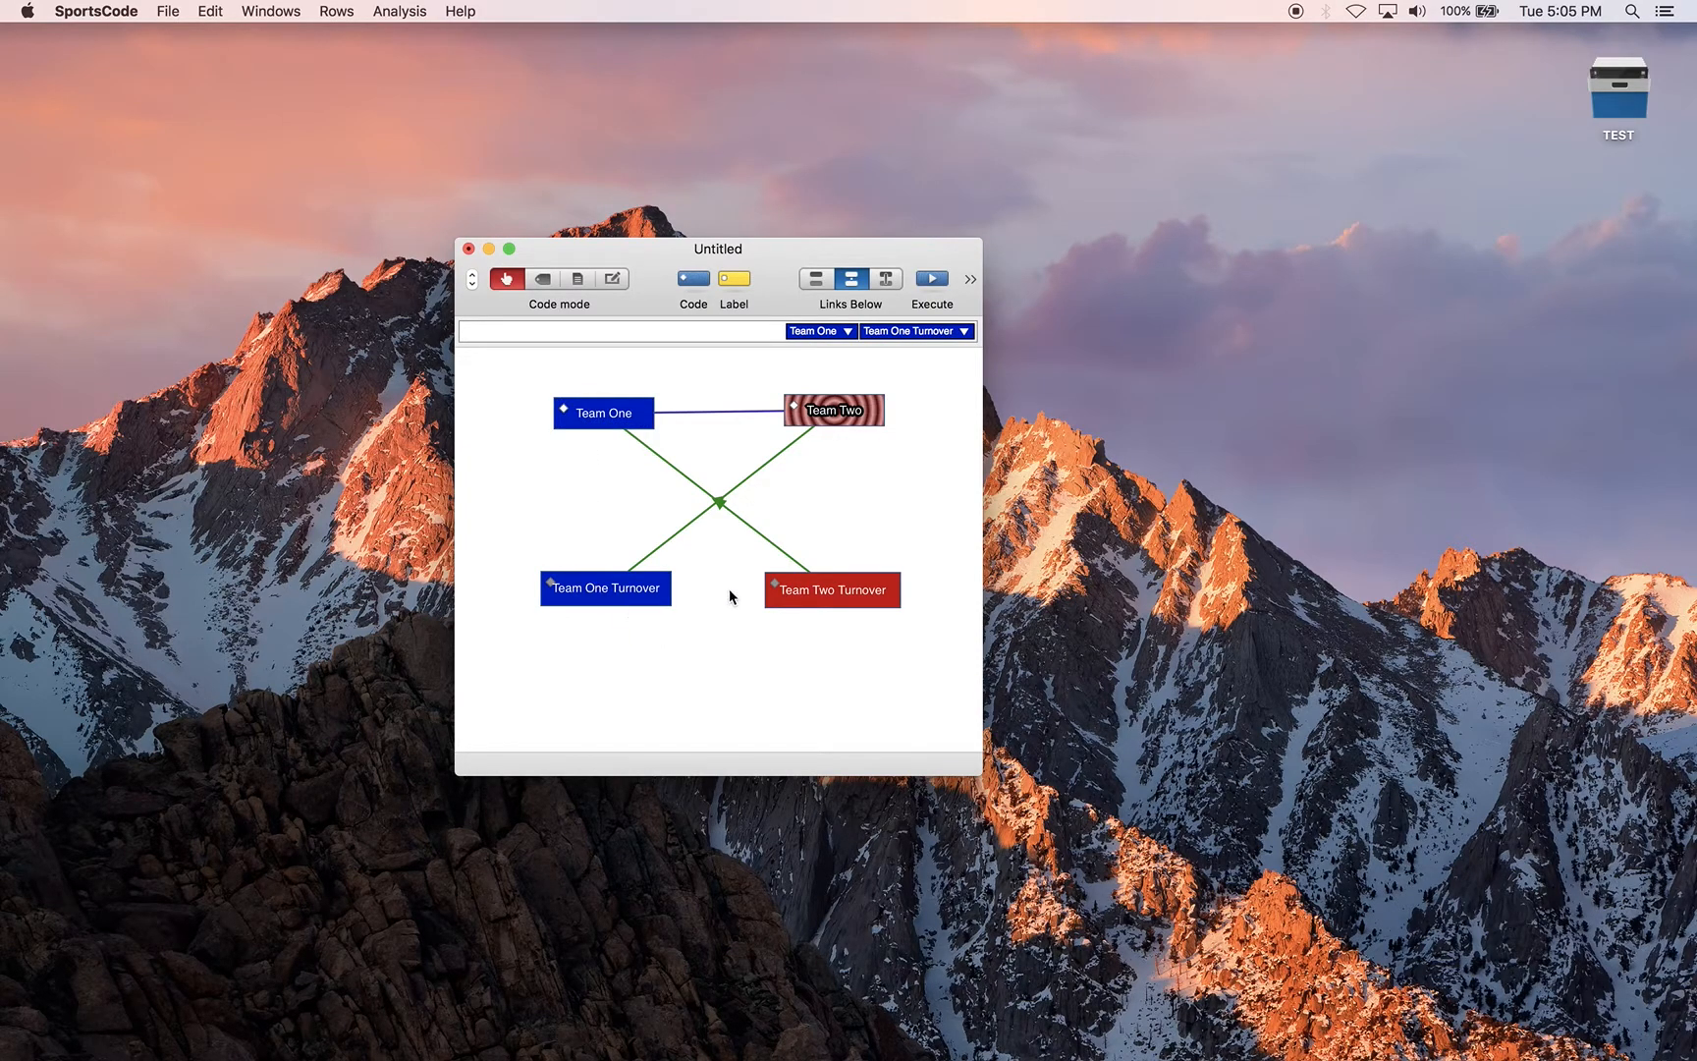
pyautogui.click(842, 594)
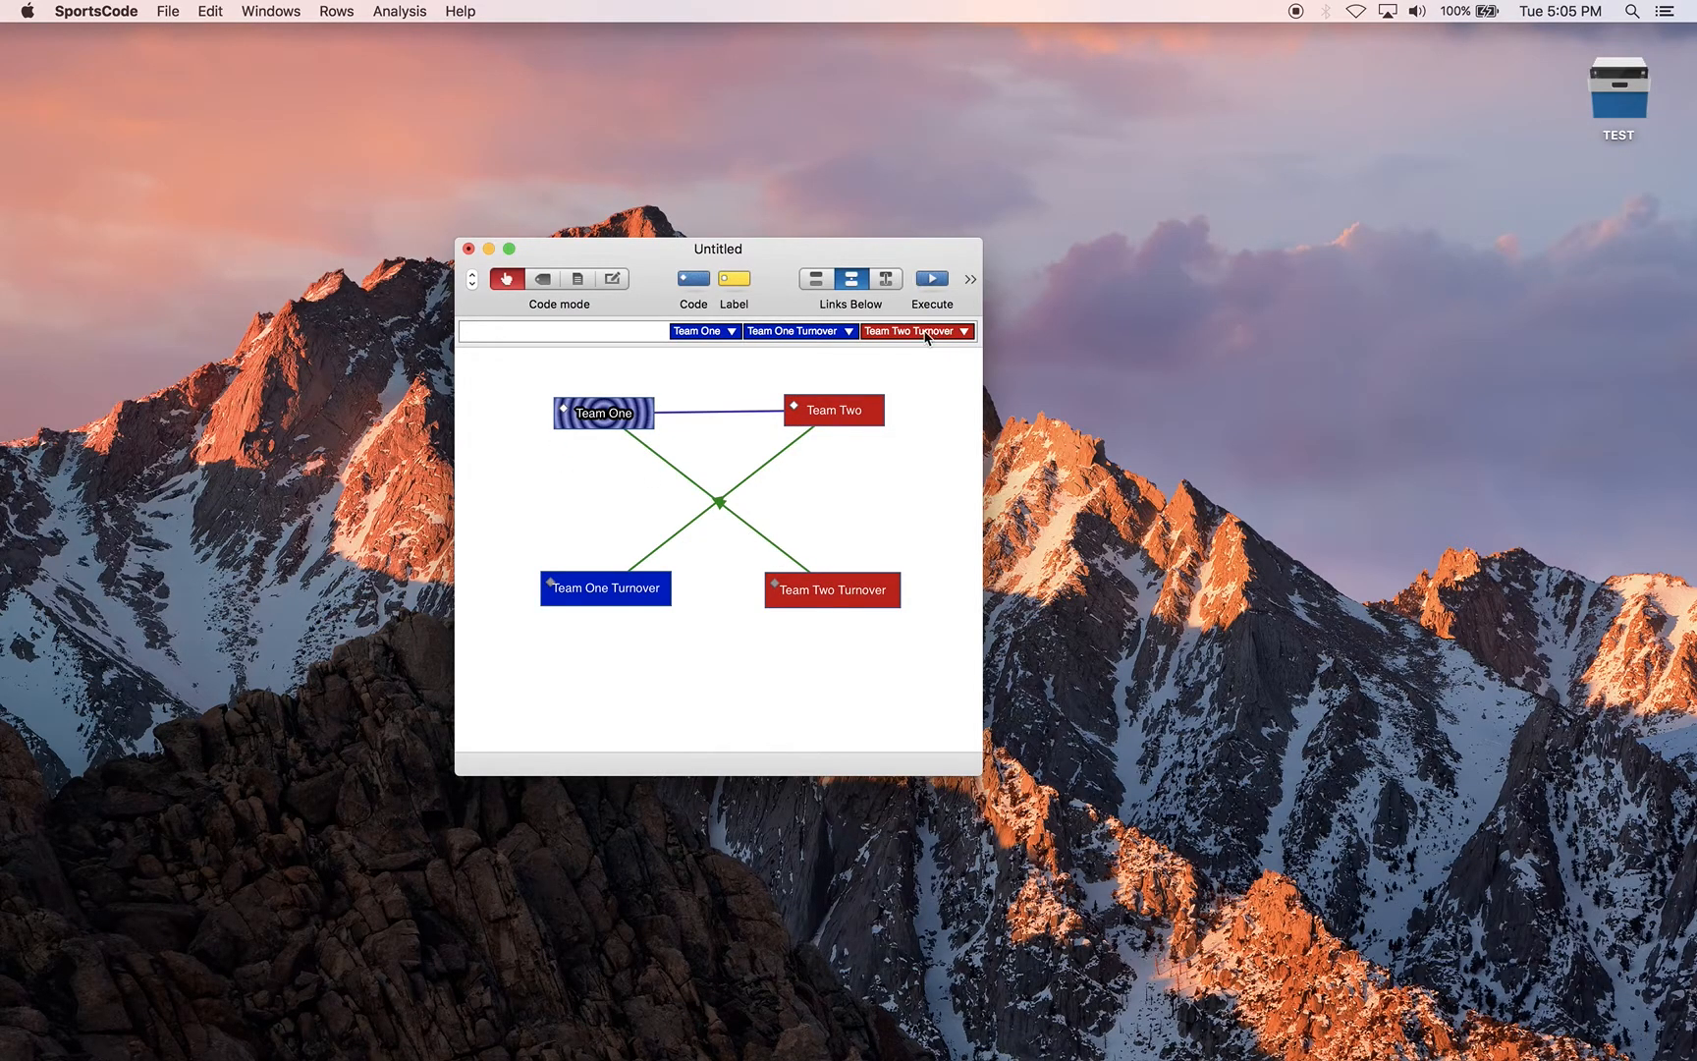
# Test the unlinked shot buttons in Code mode by triggering 2-Point Shot and the Made label separately
pyautogui.click(612, 280)
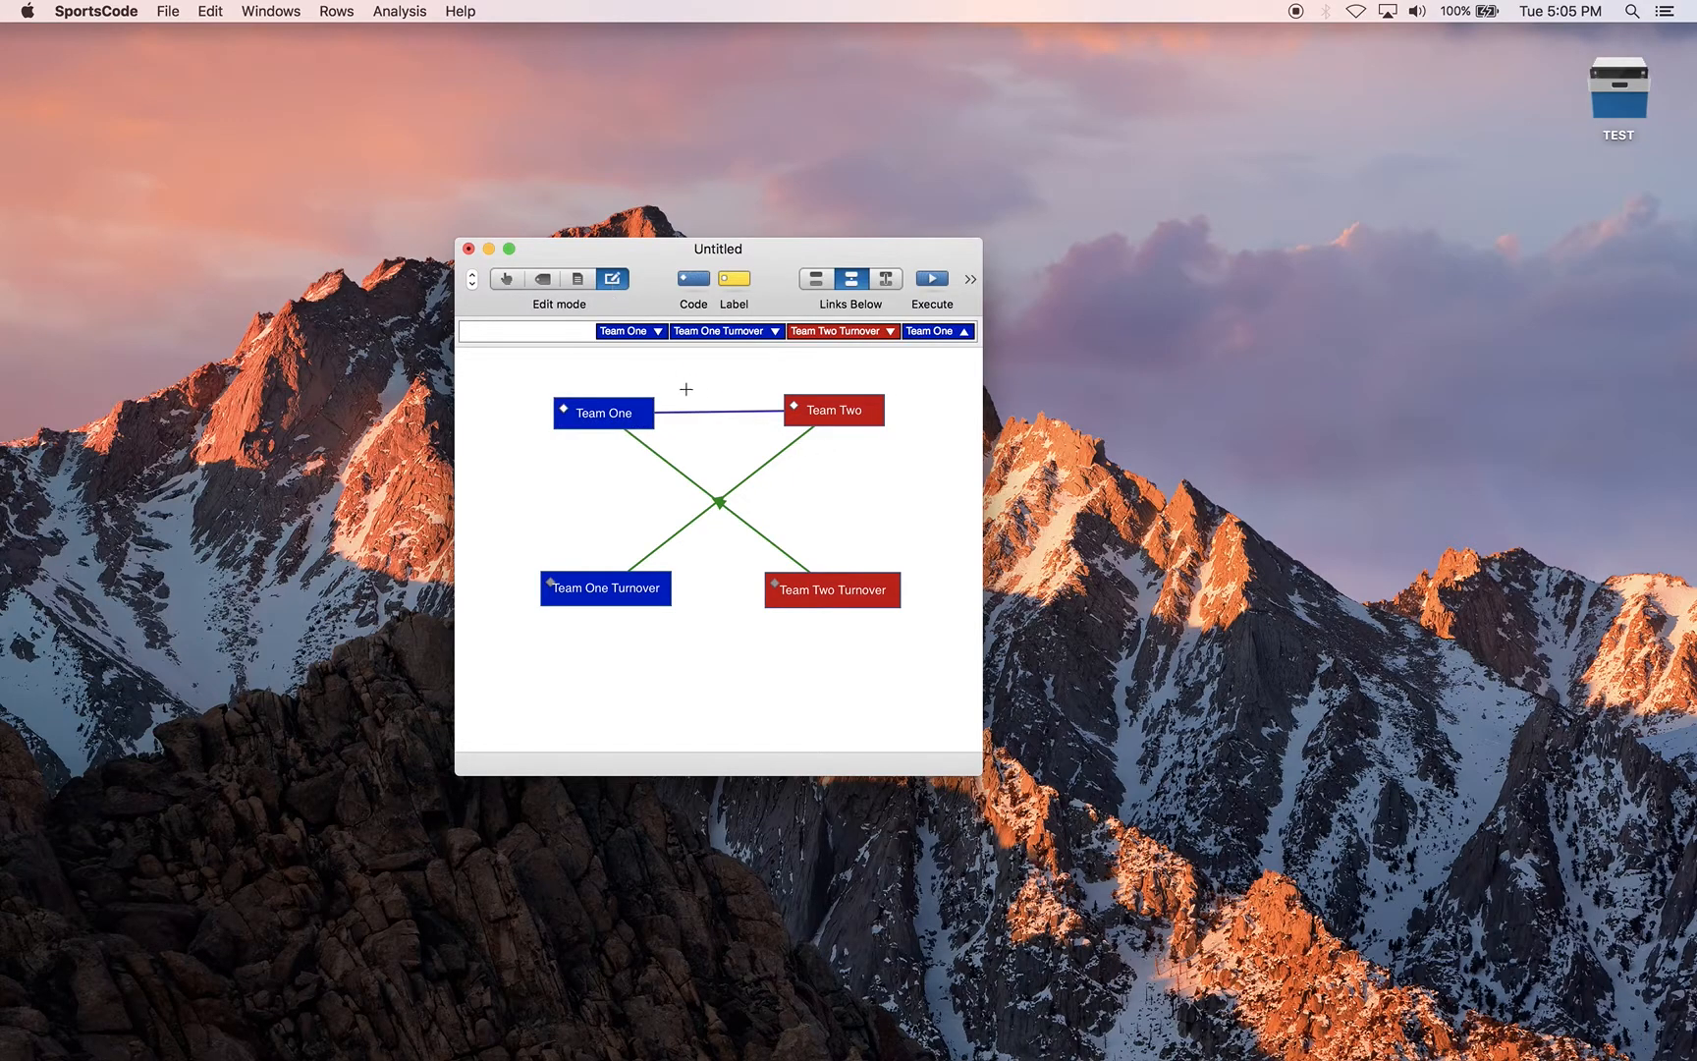
pyautogui.hscroll(10, 686, 389)
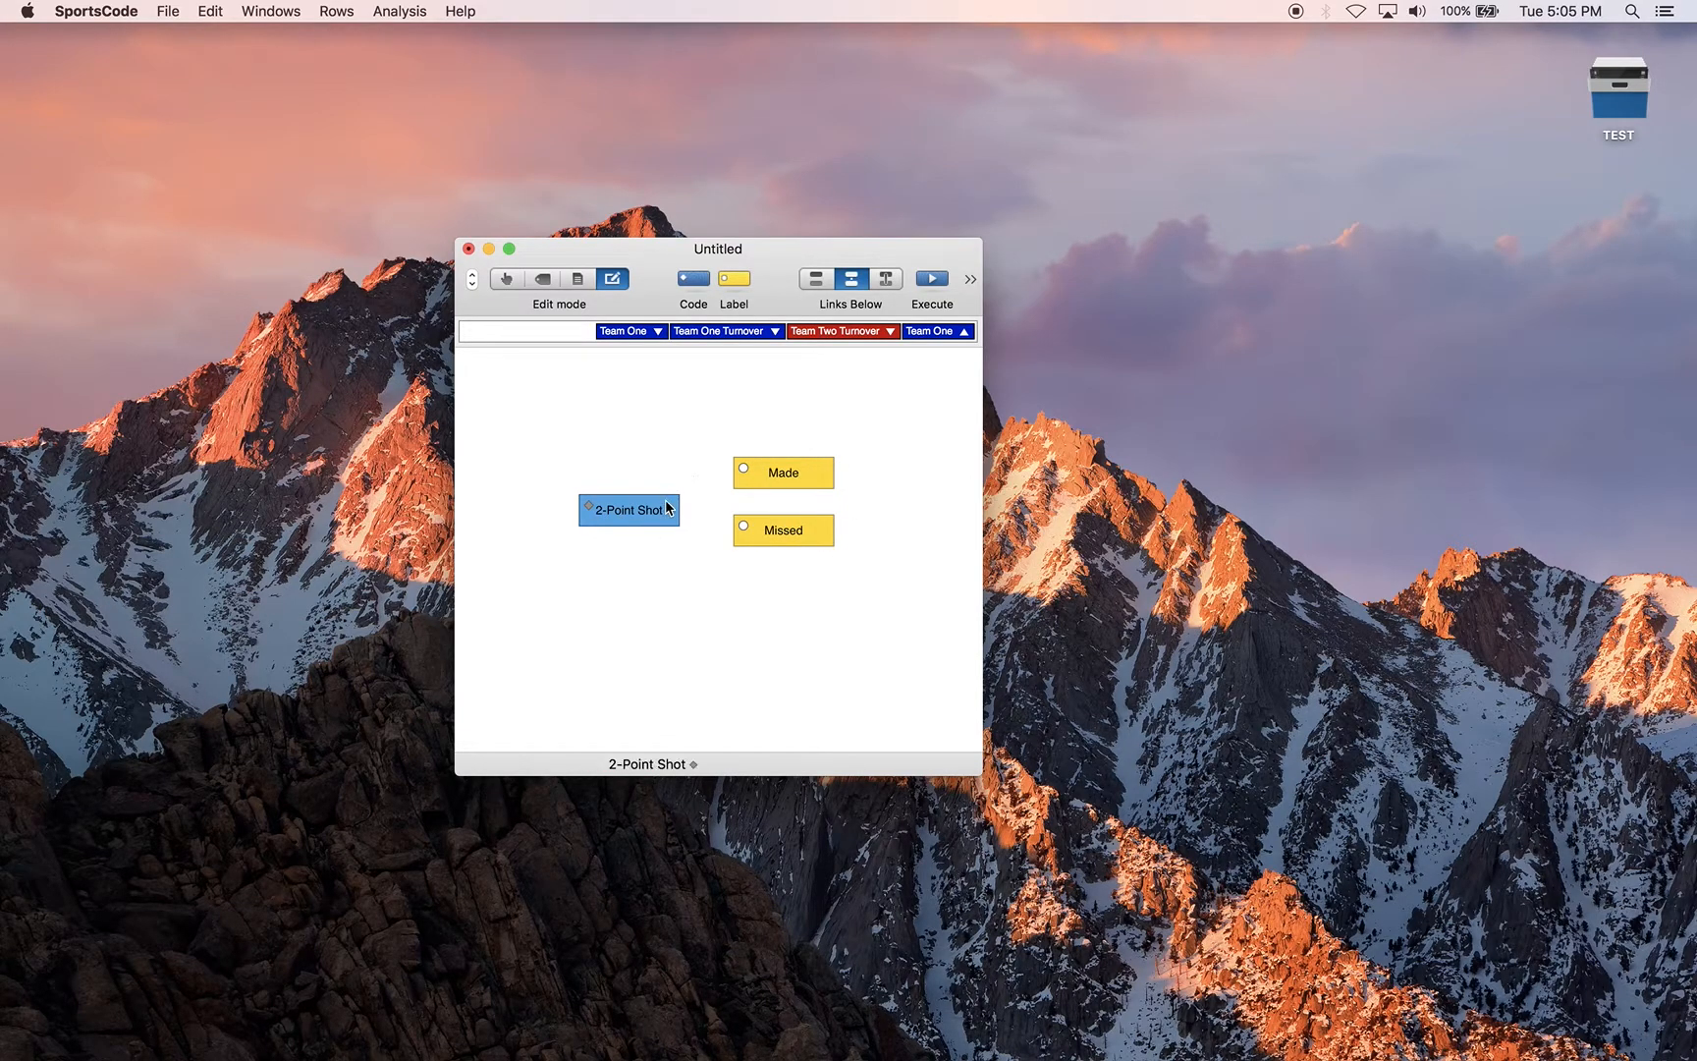
pyautogui.click(511, 278)
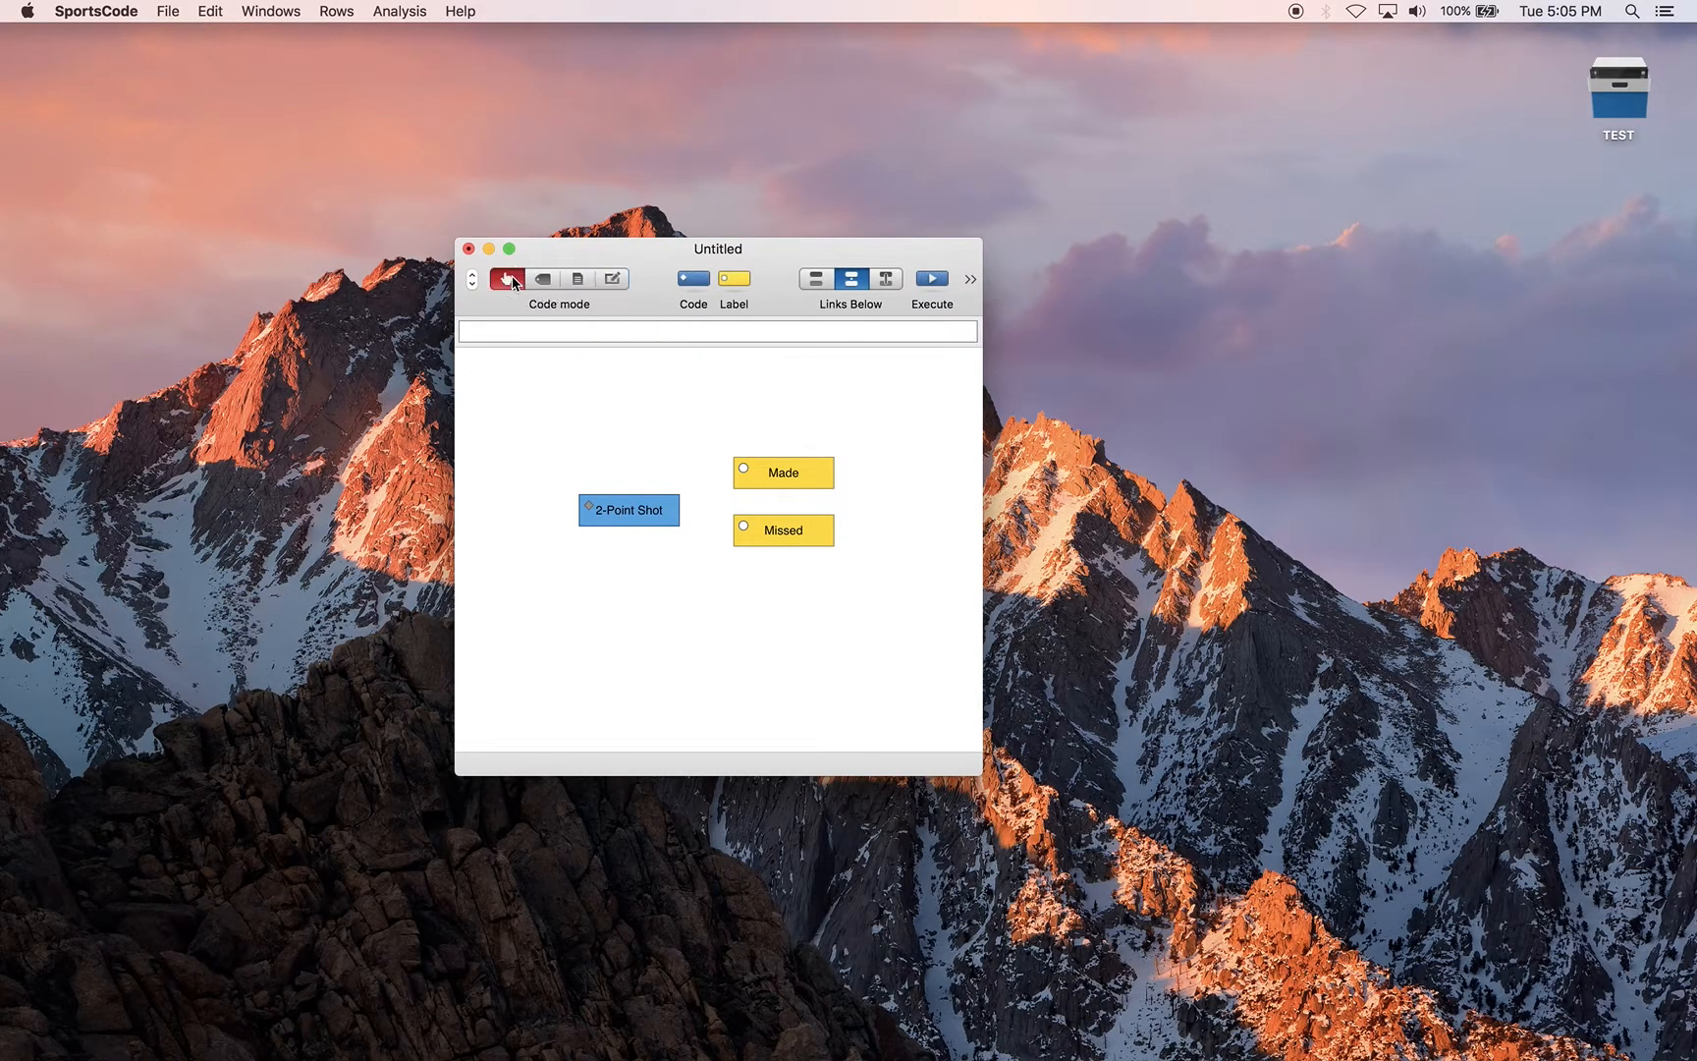
pyautogui.click(625, 510)
pyautogui.click(761, 481)
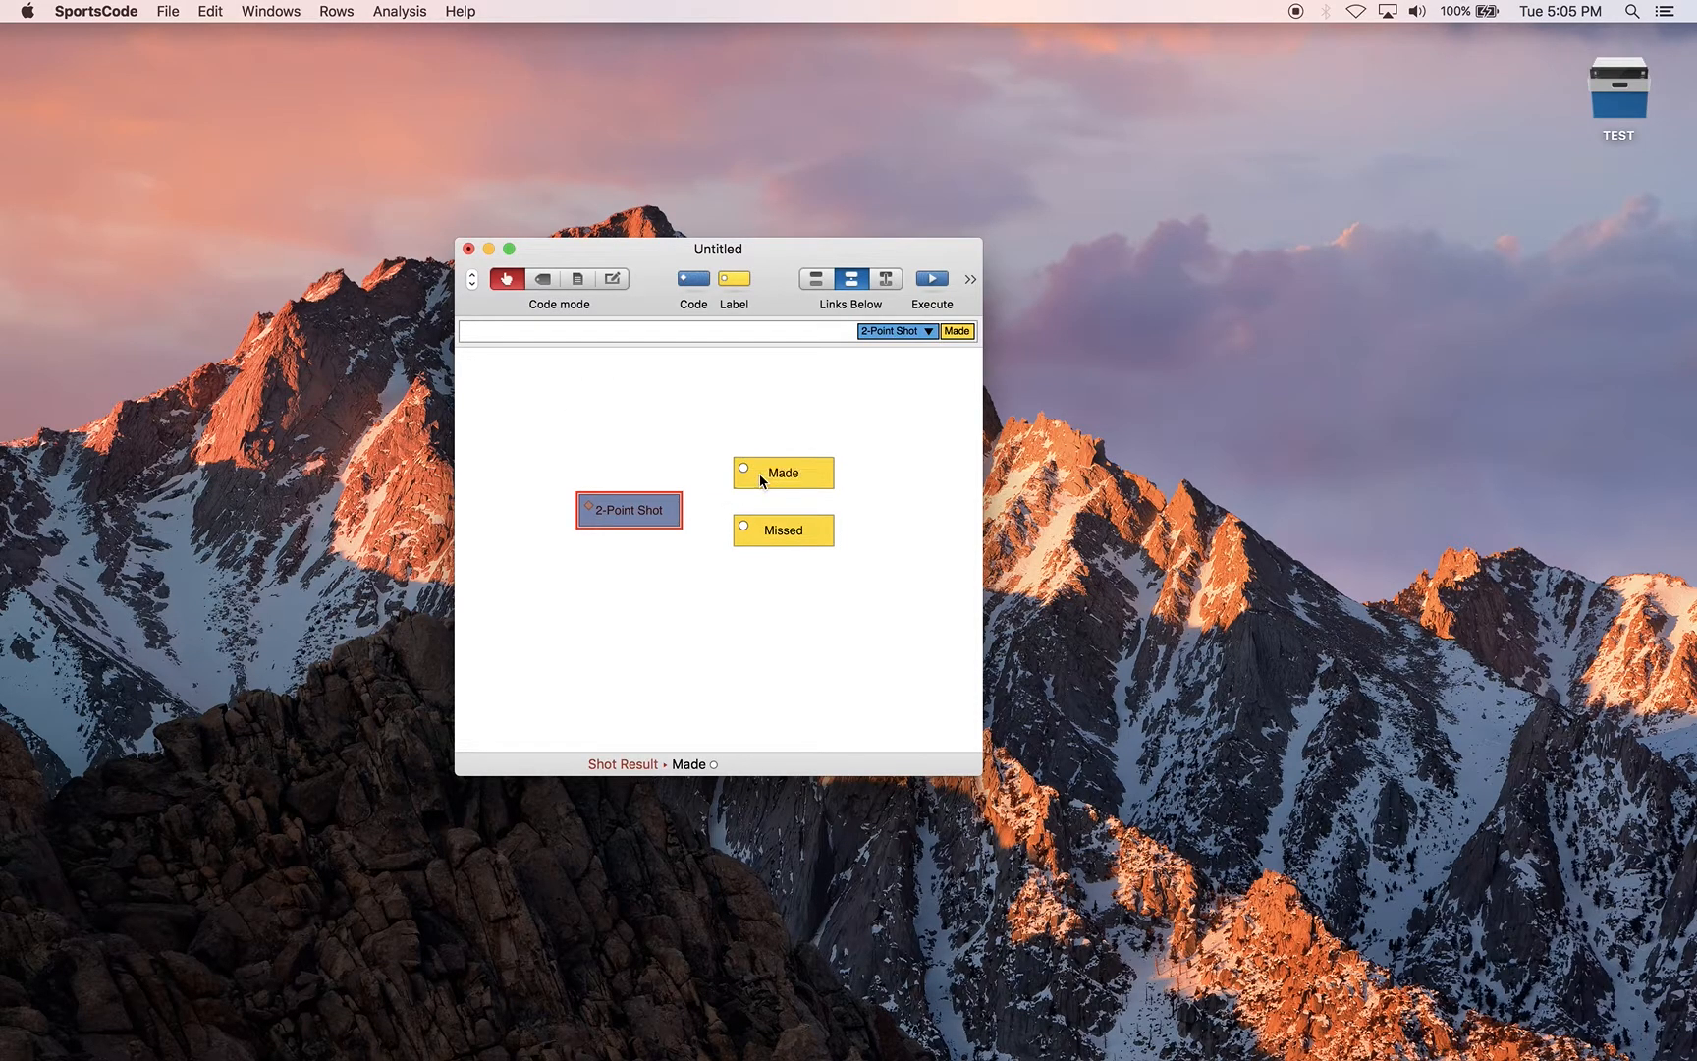
# In Edit mode, add activation links from the Made and Missed labels to the 2-Point Shot code
pyautogui.click(615, 281)
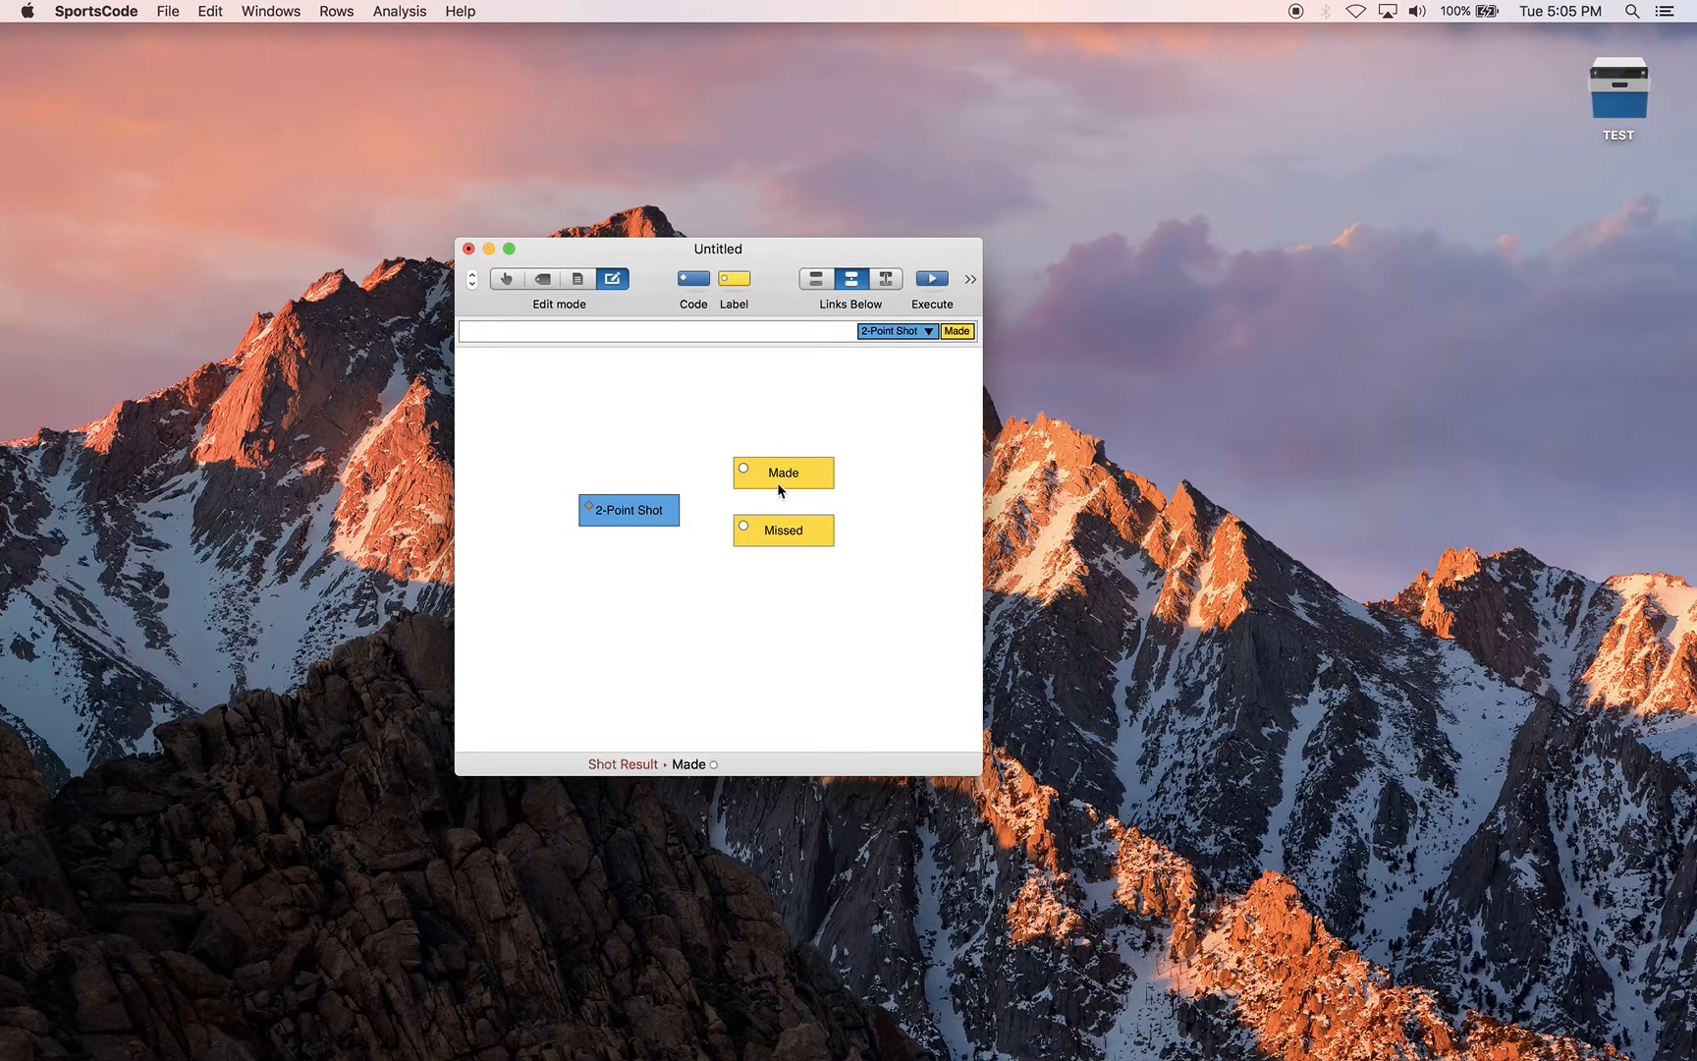
pyautogui.moveTo(790, 471); pyautogui.dragTo(654, 503)
pyautogui.moveTo(765, 535); pyautogui.dragTo(638, 516)
# Test the shot links in Code mode by triggering only the Made and Missed labels
pyautogui.click(508, 280)
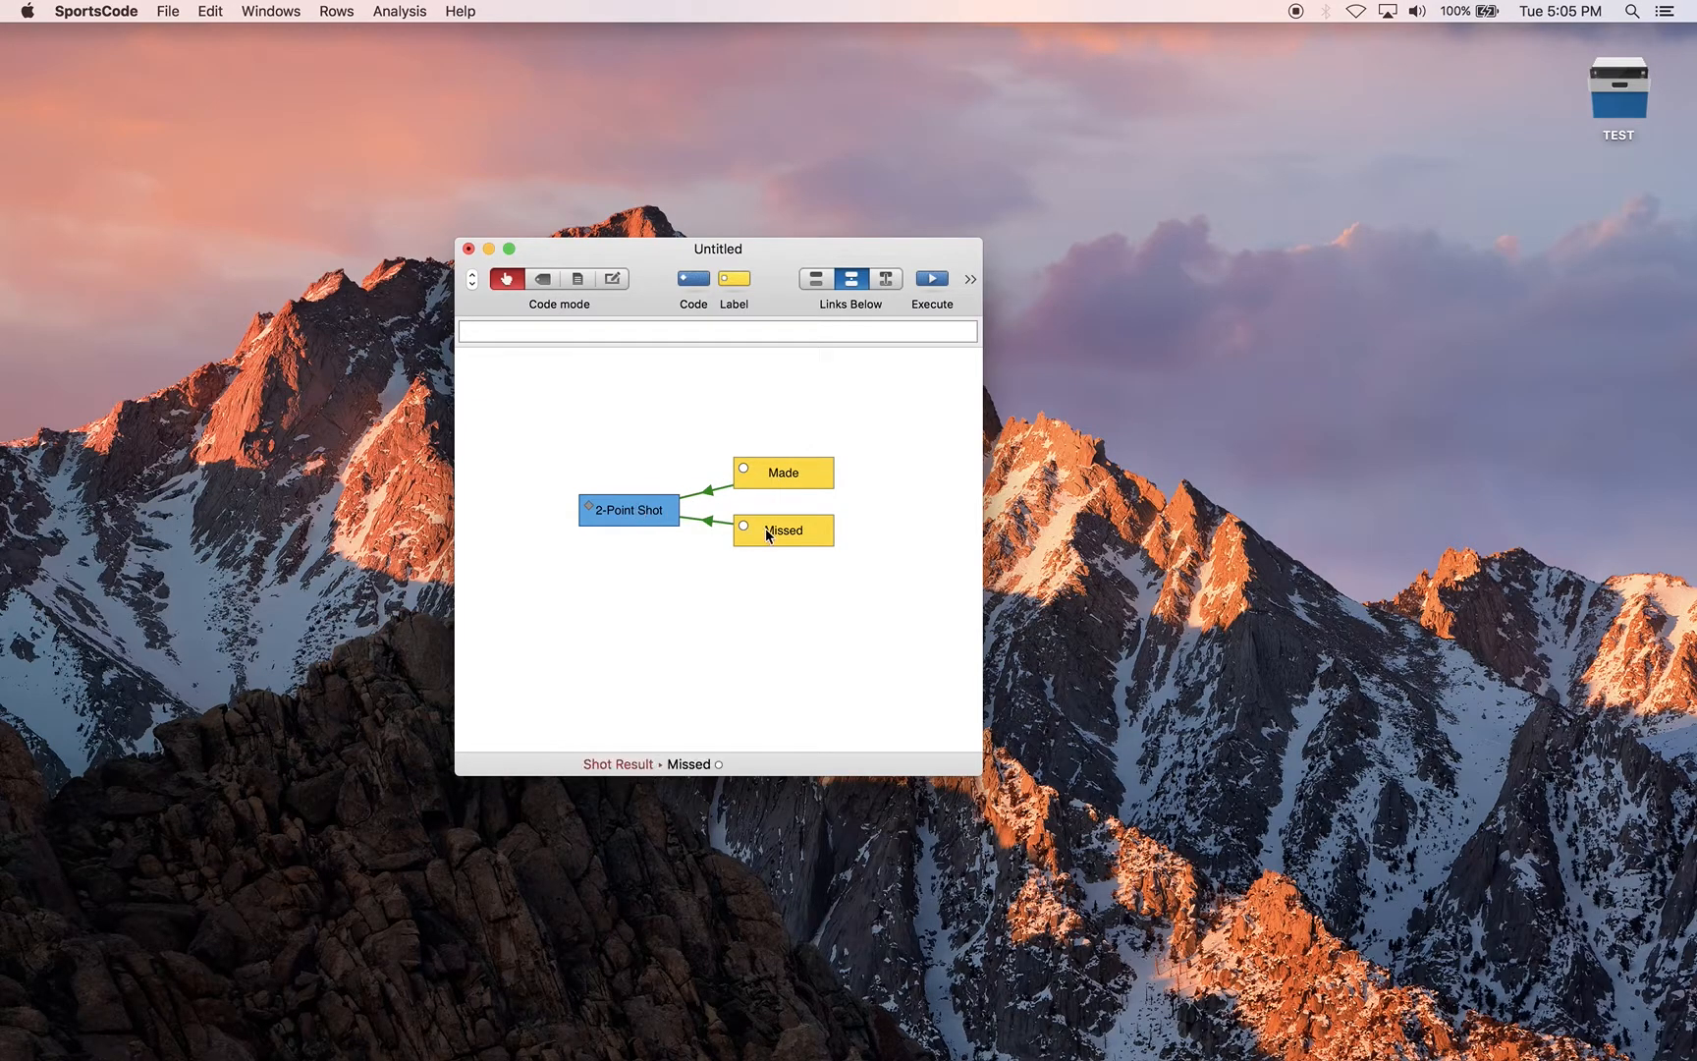
pyautogui.click(769, 475)
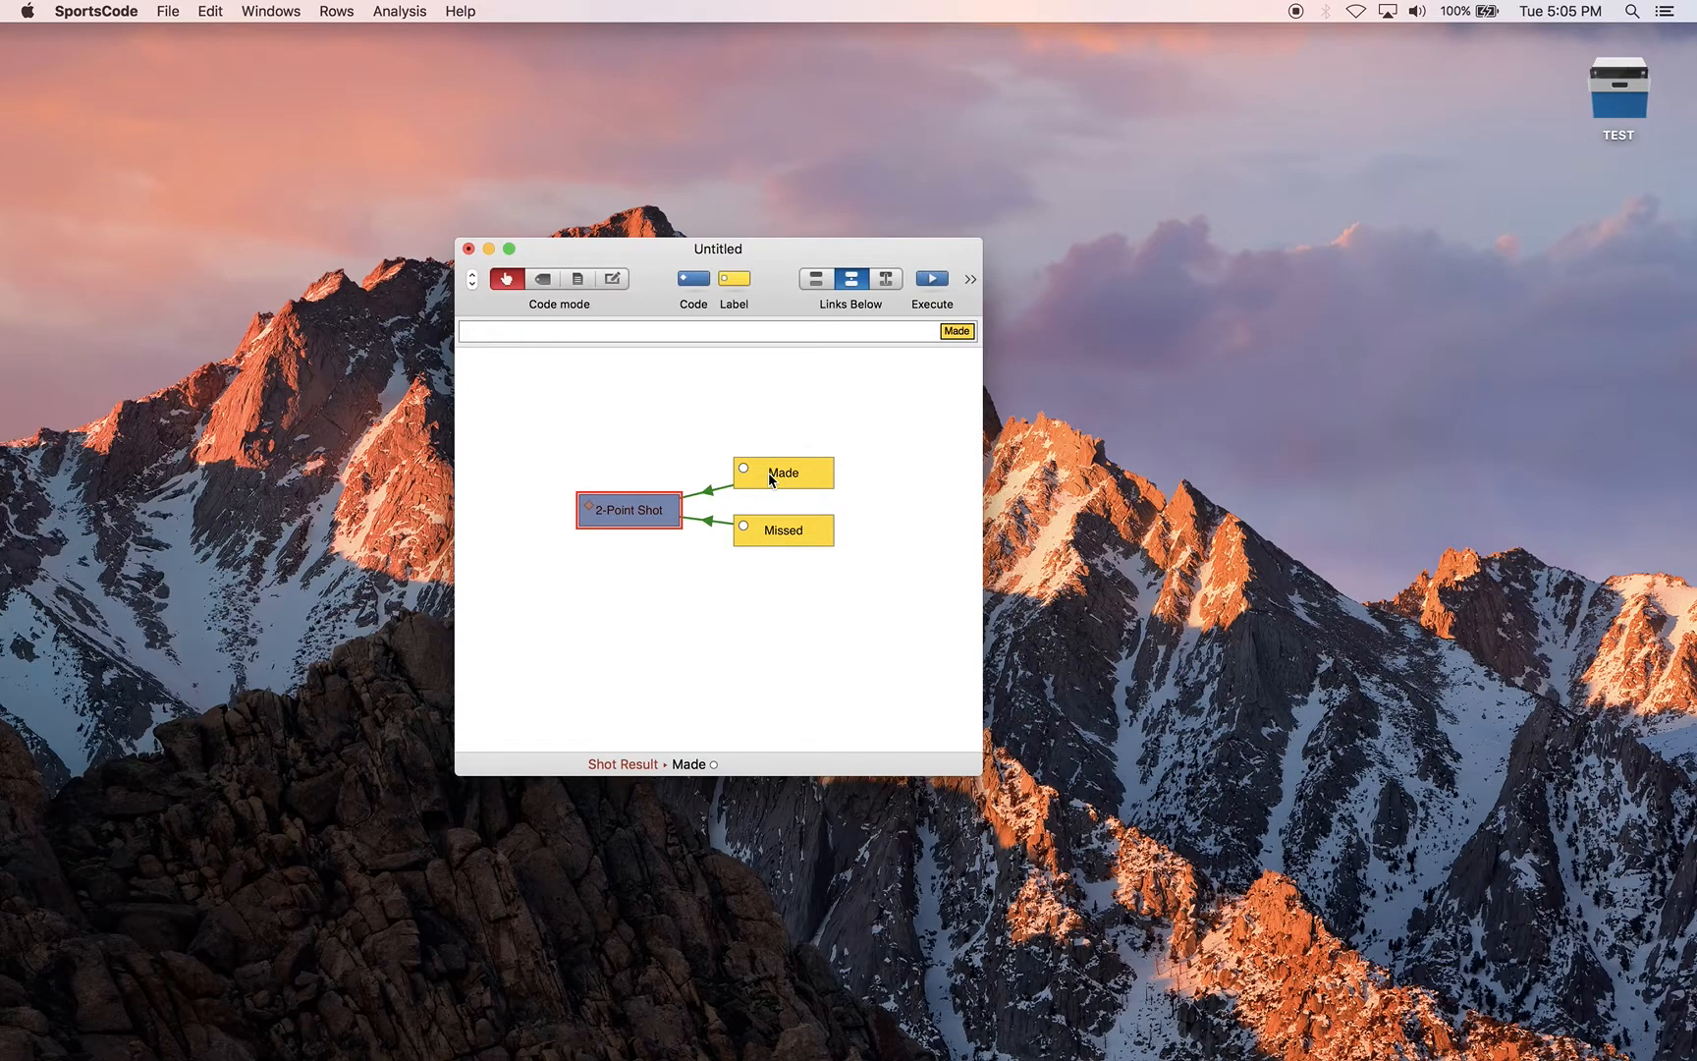
pyautogui.click(769, 528)
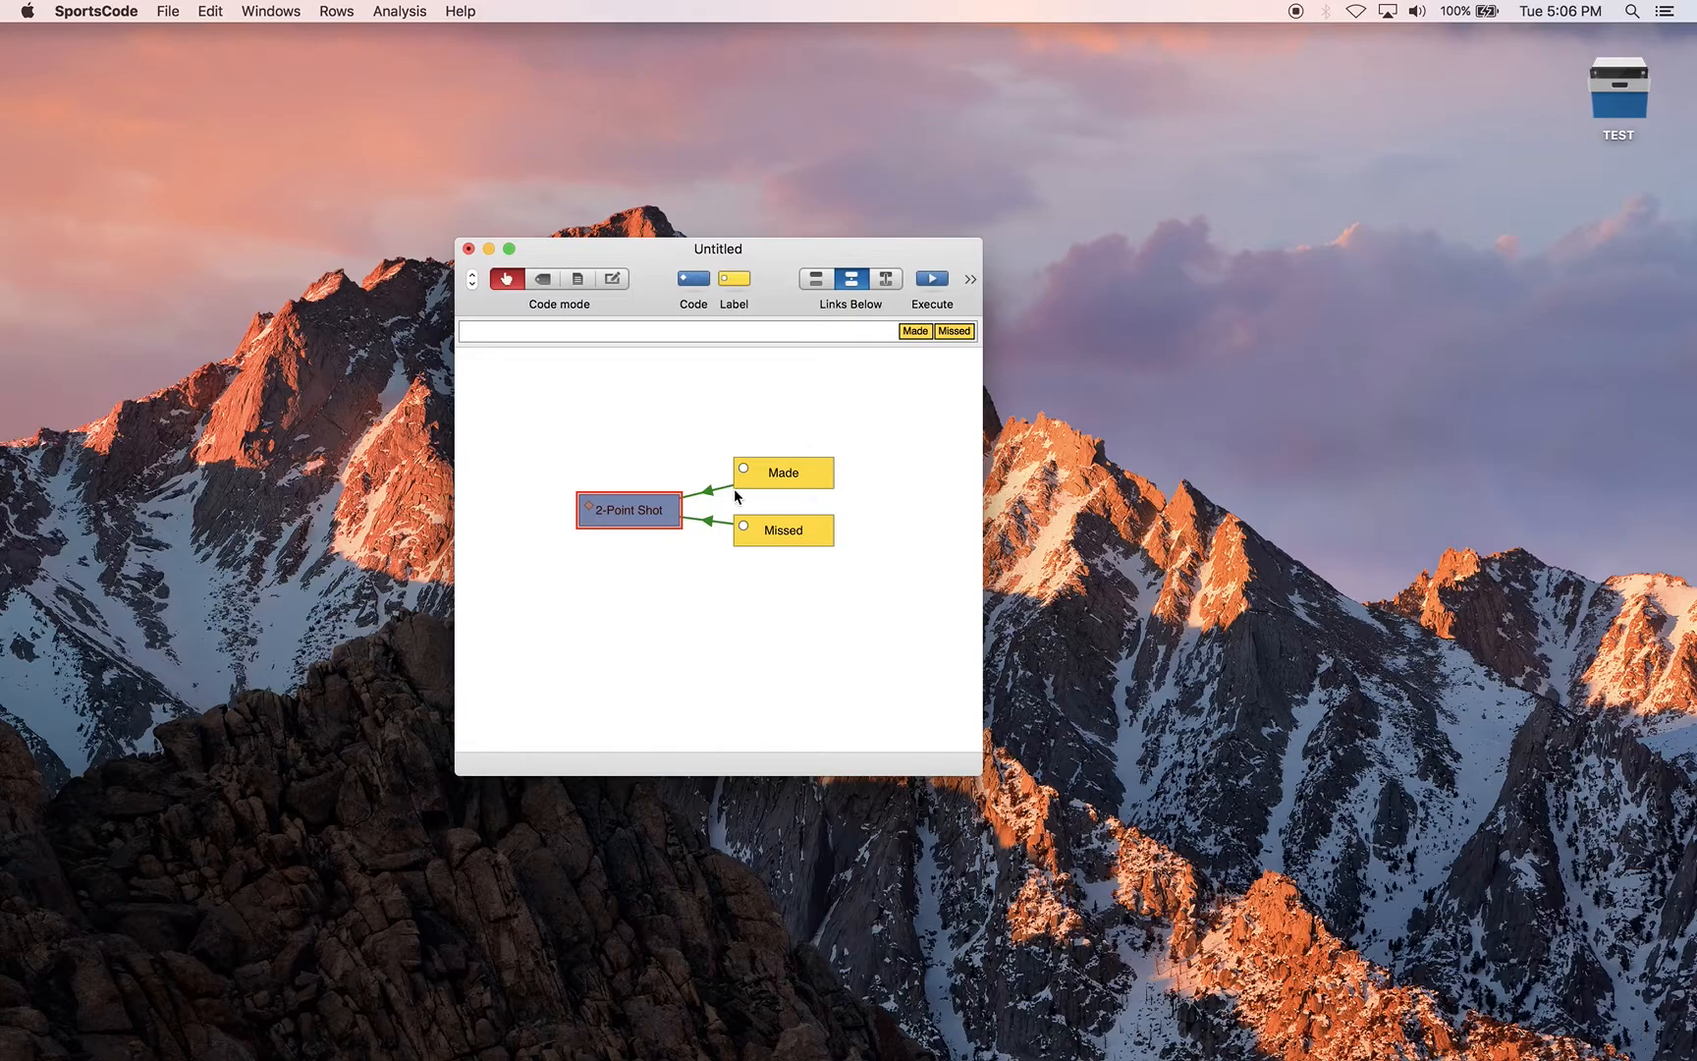
# Return to Edit mode and widen the code window around the Pick and Roll, Success and Fail buttons
pyautogui.click(613, 279)
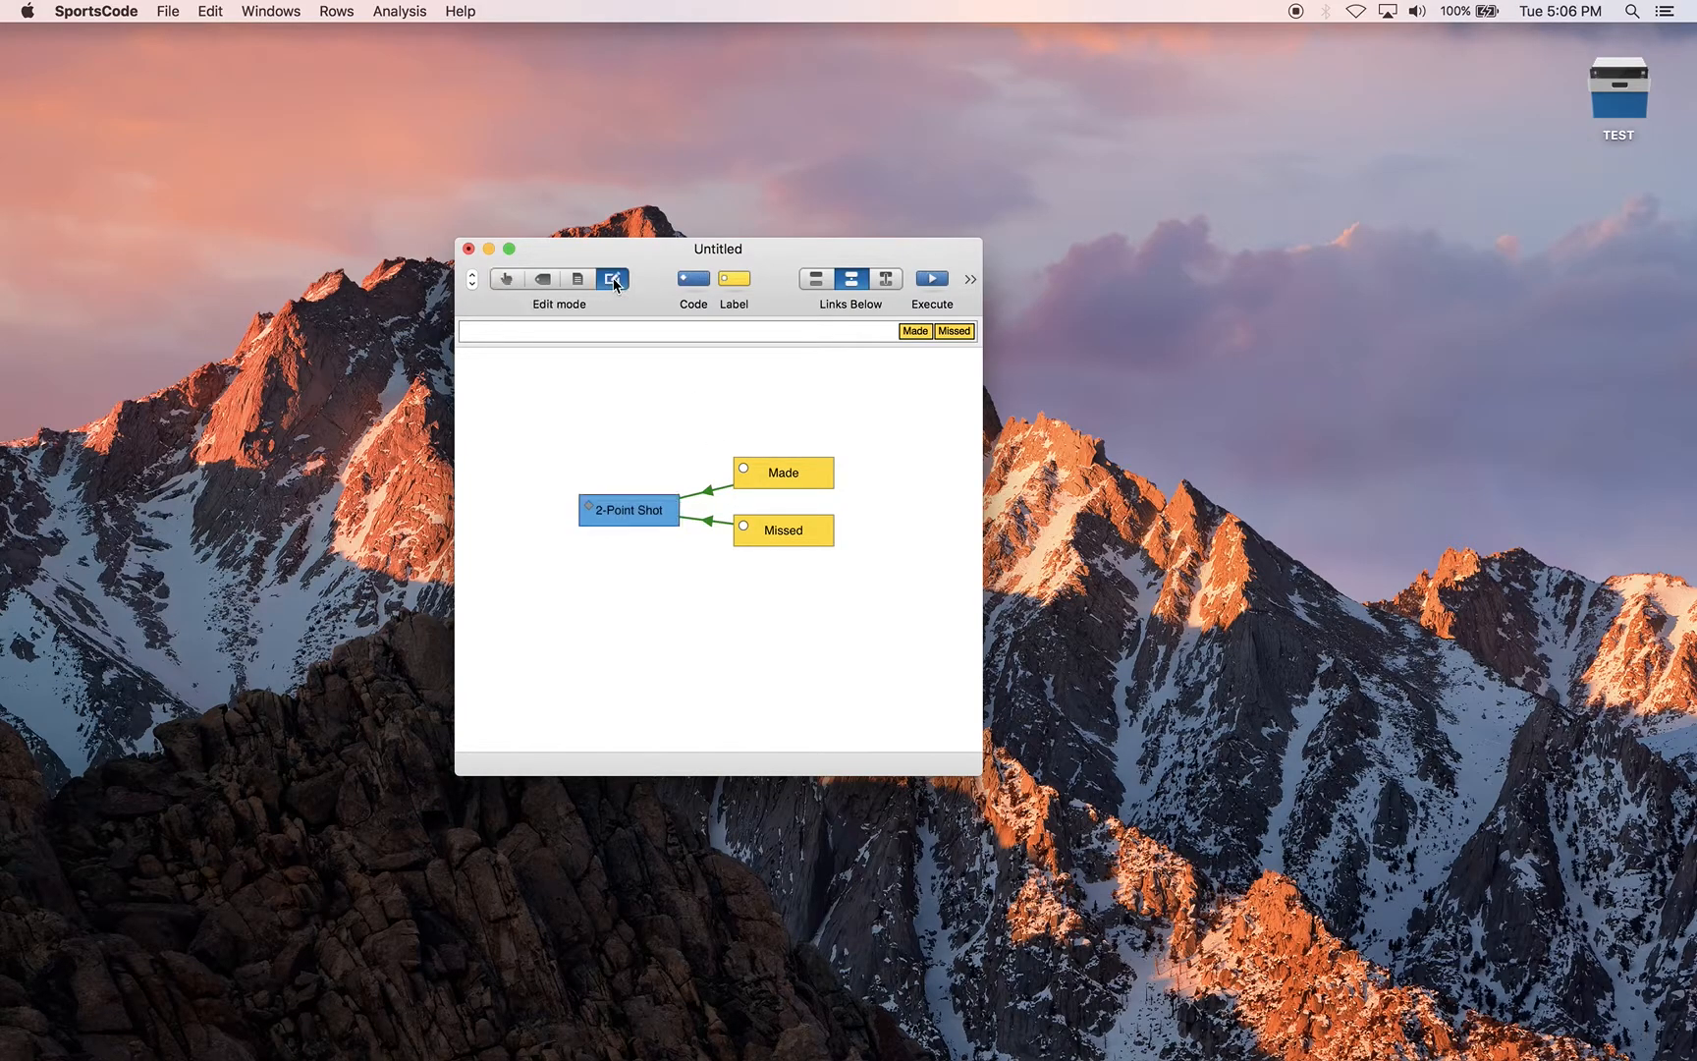
pyautogui.hscroll(5, 748, 406)
pyautogui.hscroll(5, 747, 405)
pyautogui.hscroll(-1, 747, 405)
pyautogui.moveTo(982, 422); pyautogui.dragTo(1166, 419)
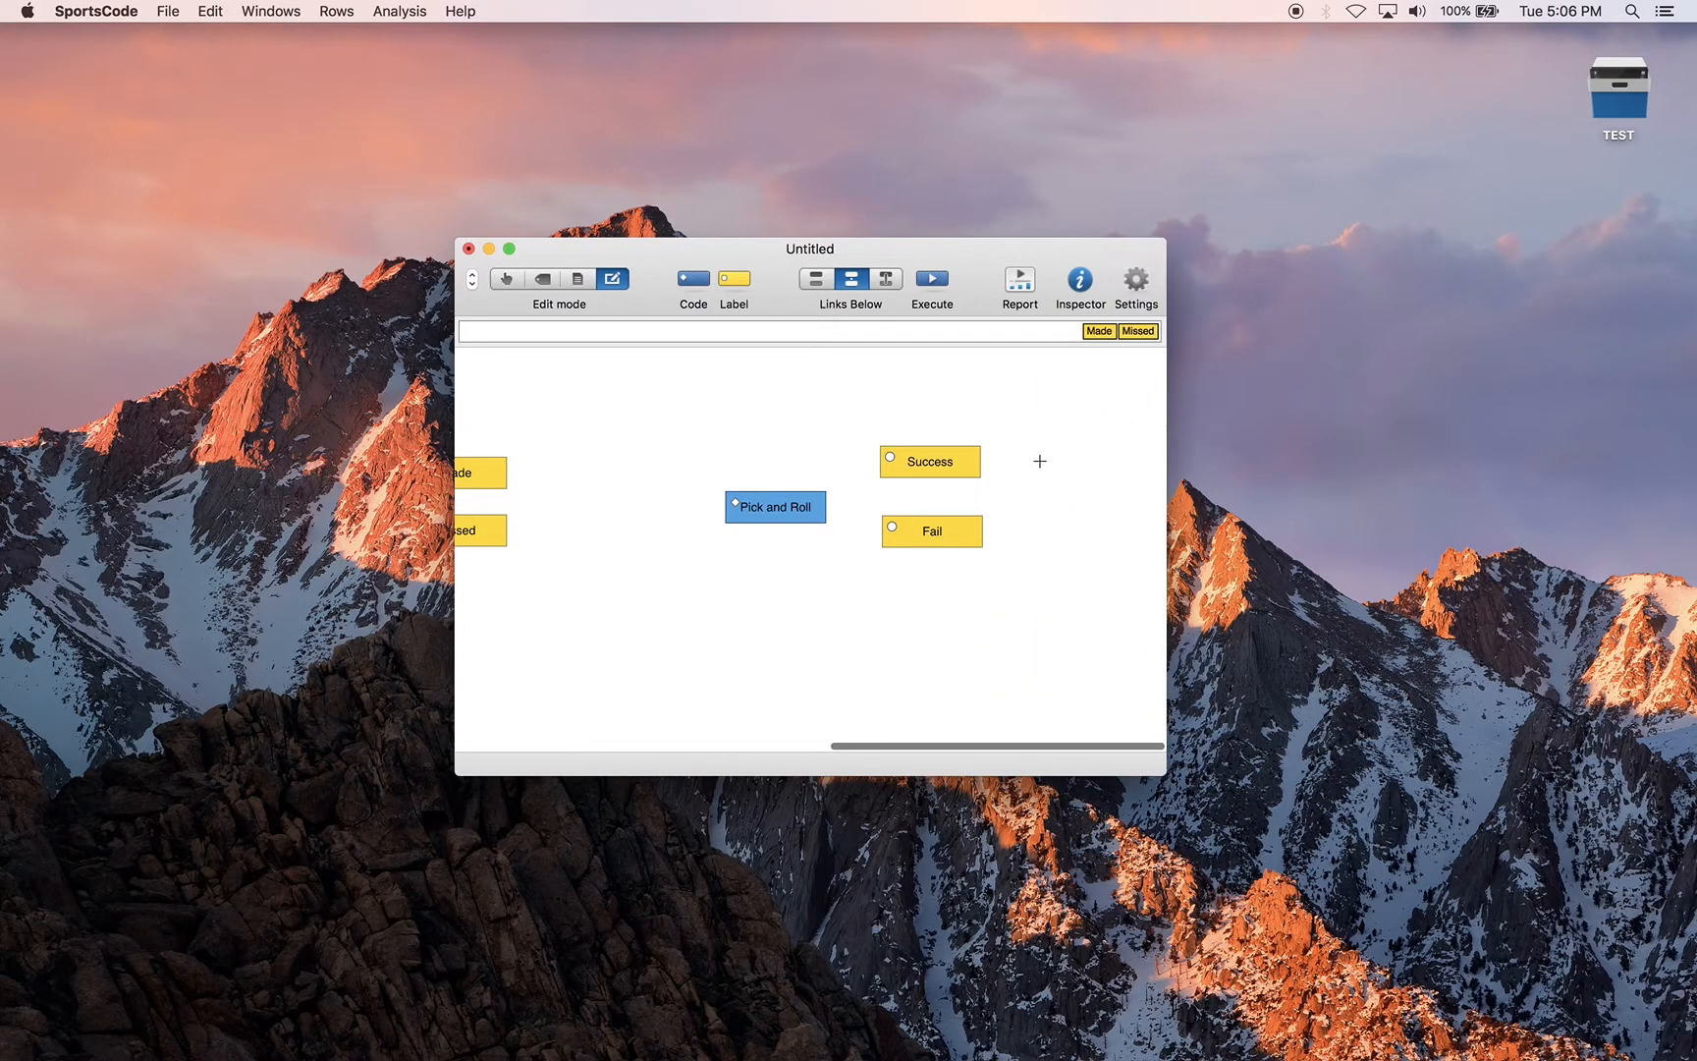
# Examine the Pick and Roll button's behaviour settings in the Inspector
pyautogui.click(772, 512)
pyautogui.doubleClick(771, 508)
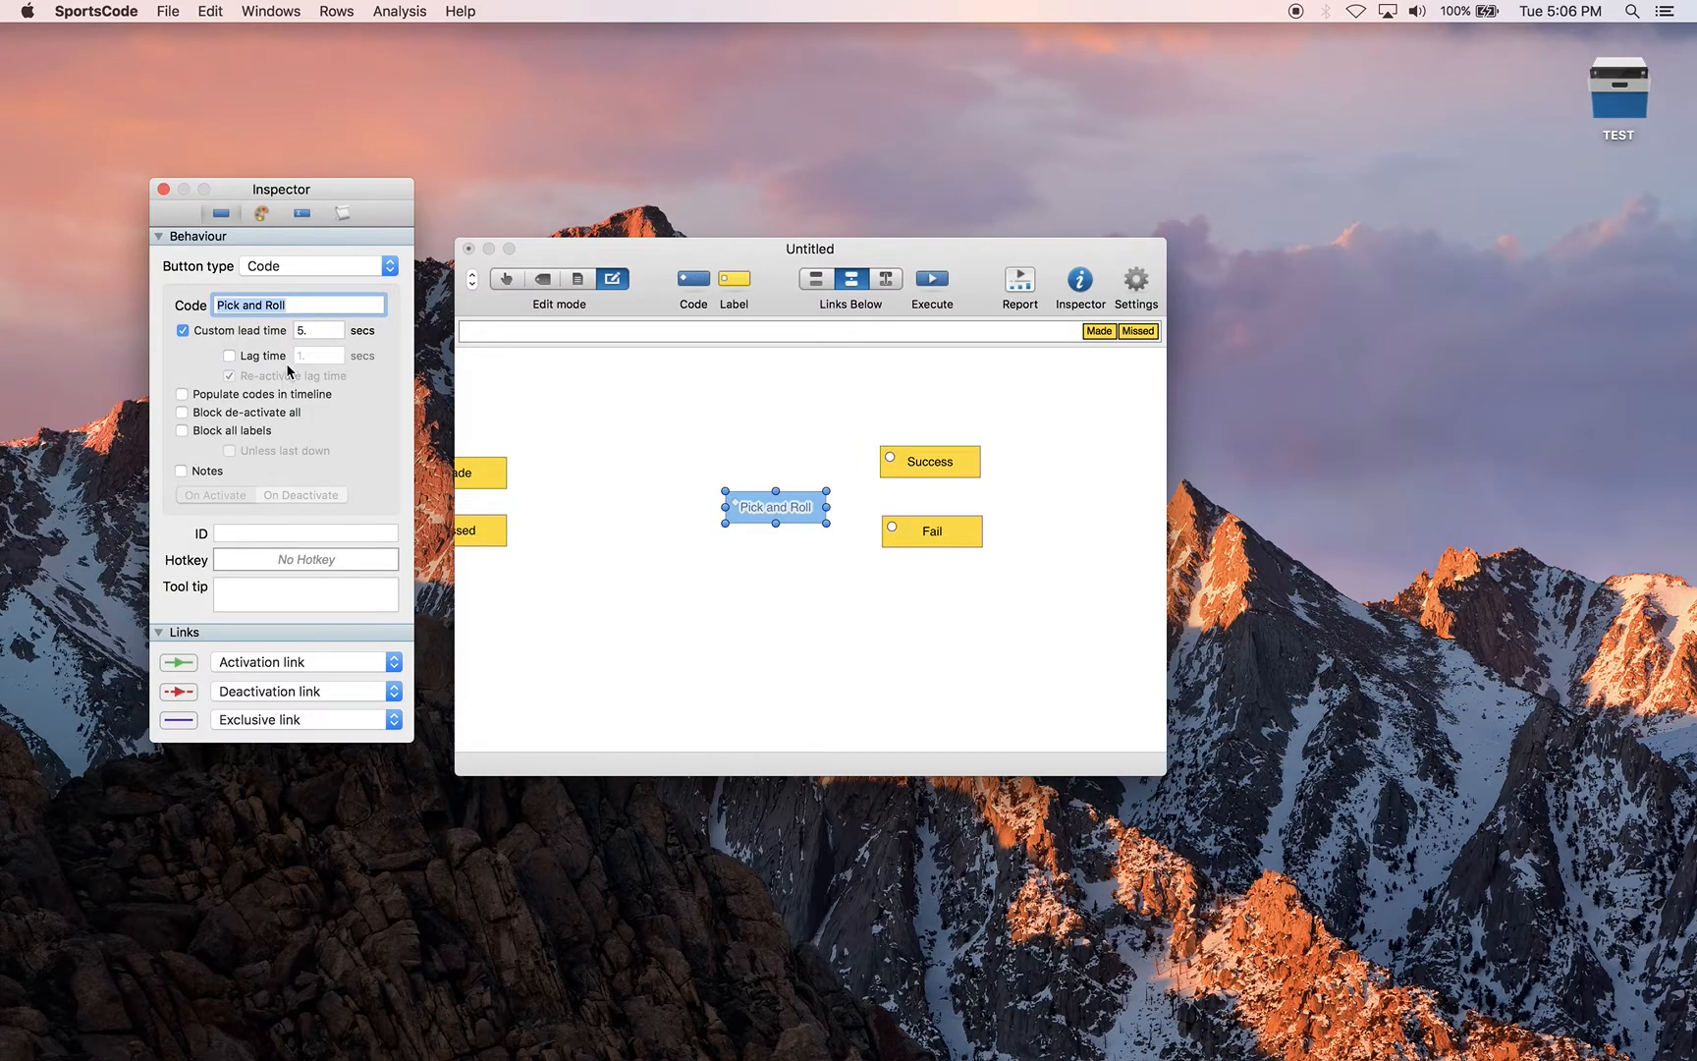
pyautogui.click(164, 191)
pyautogui.click(811, 454)
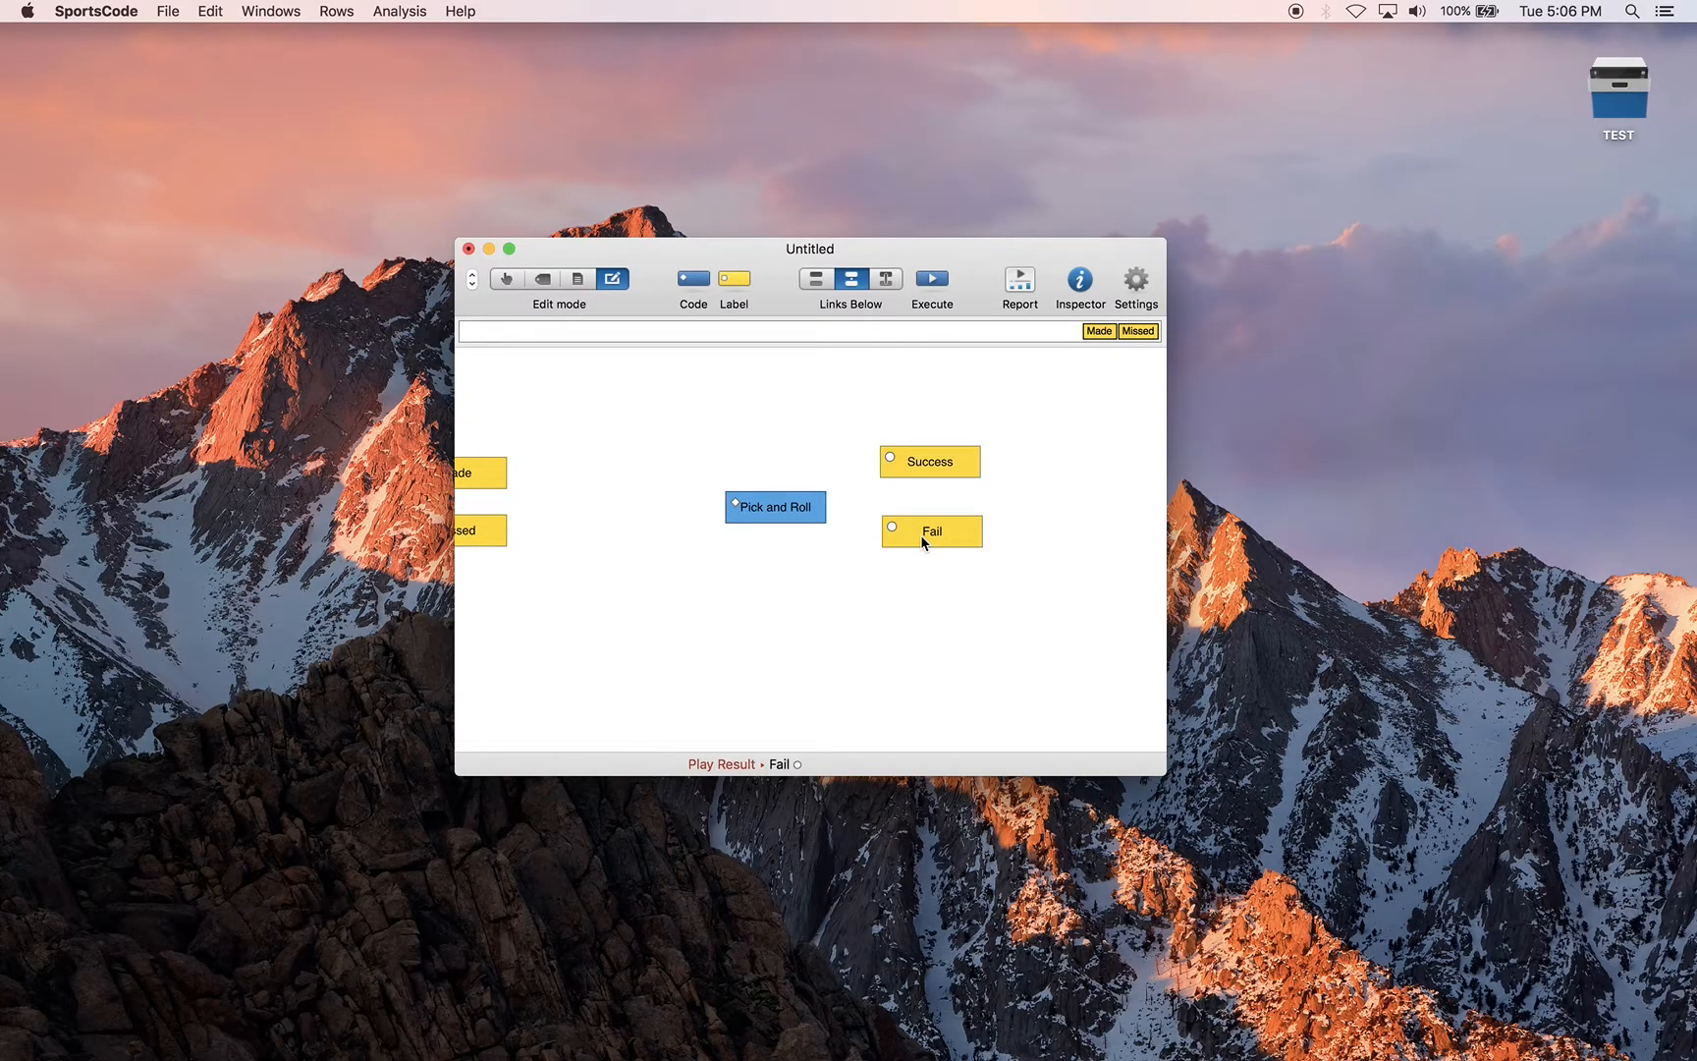
# Add deactivation links from the Success and Fail labels to the Pick and Roll code
pyautogui.moveTo(941, 450); pyautogui.dragTo(792, 510)
pyautogui.moveTo(889, 530); pyautogui.dragTo(795, 512)
# Test the deactivation link in Code mode by starting Pick and Roll and ending it with Success
pyautogui.click(507, 280)
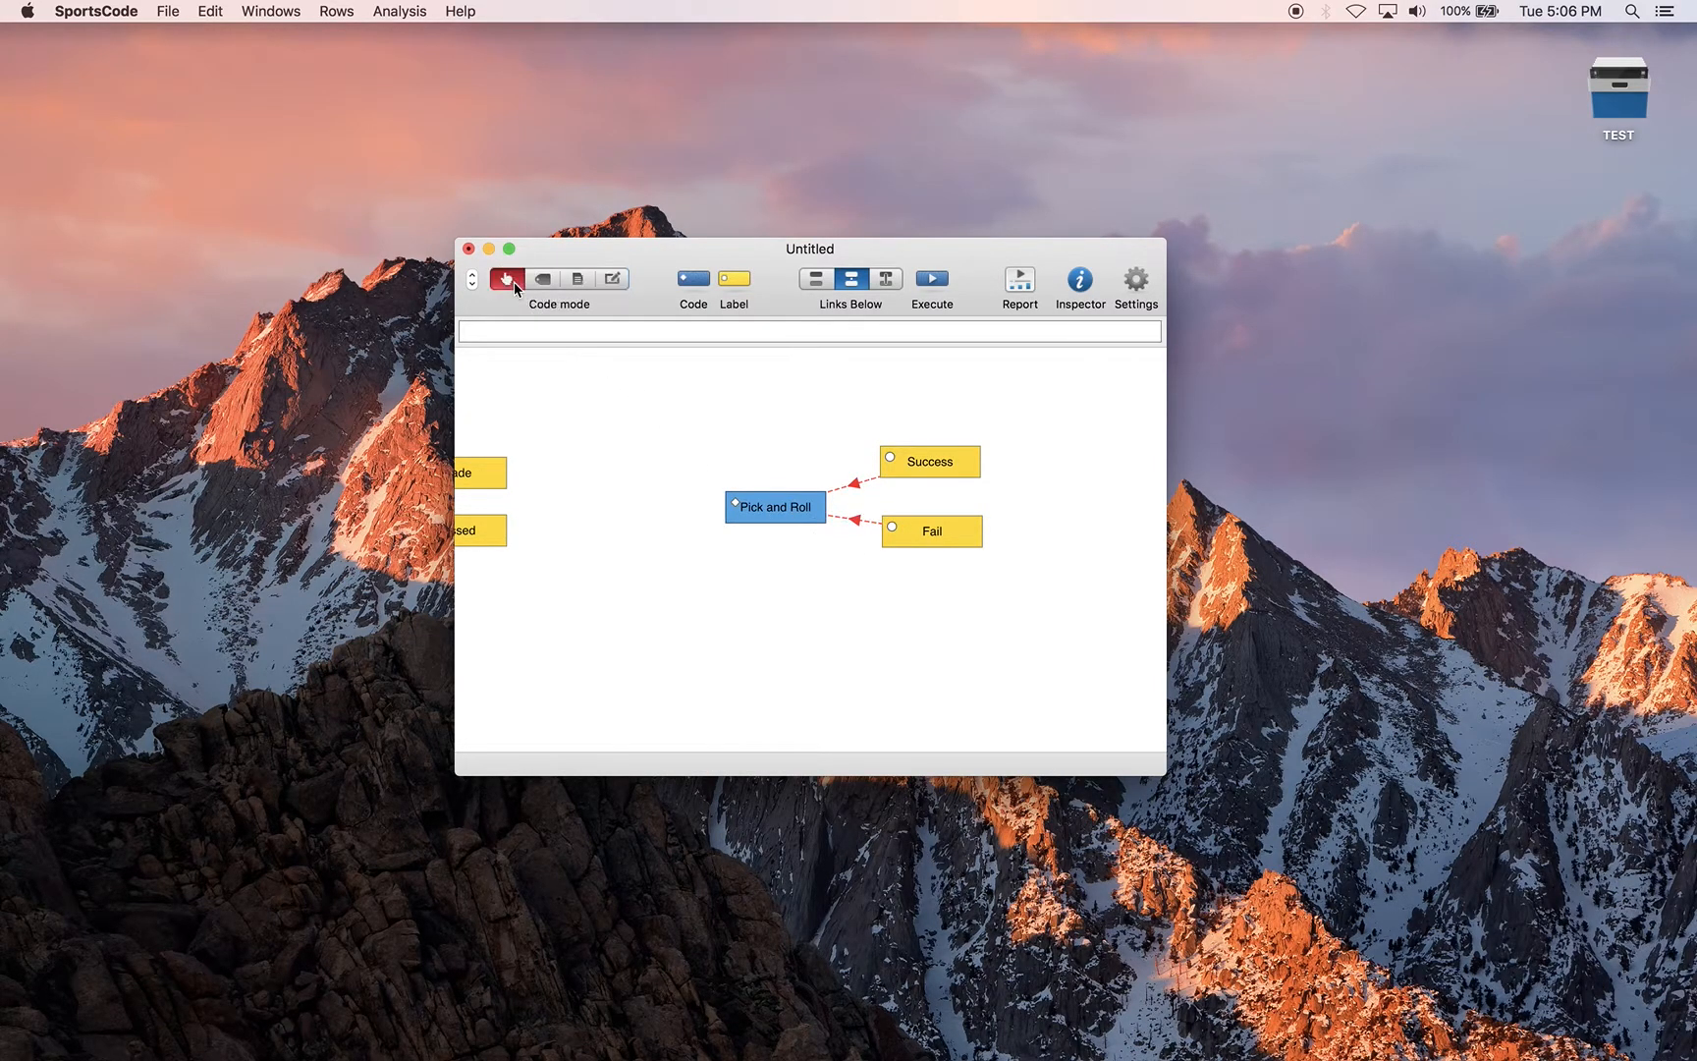
pyautogui.click(755, 510)
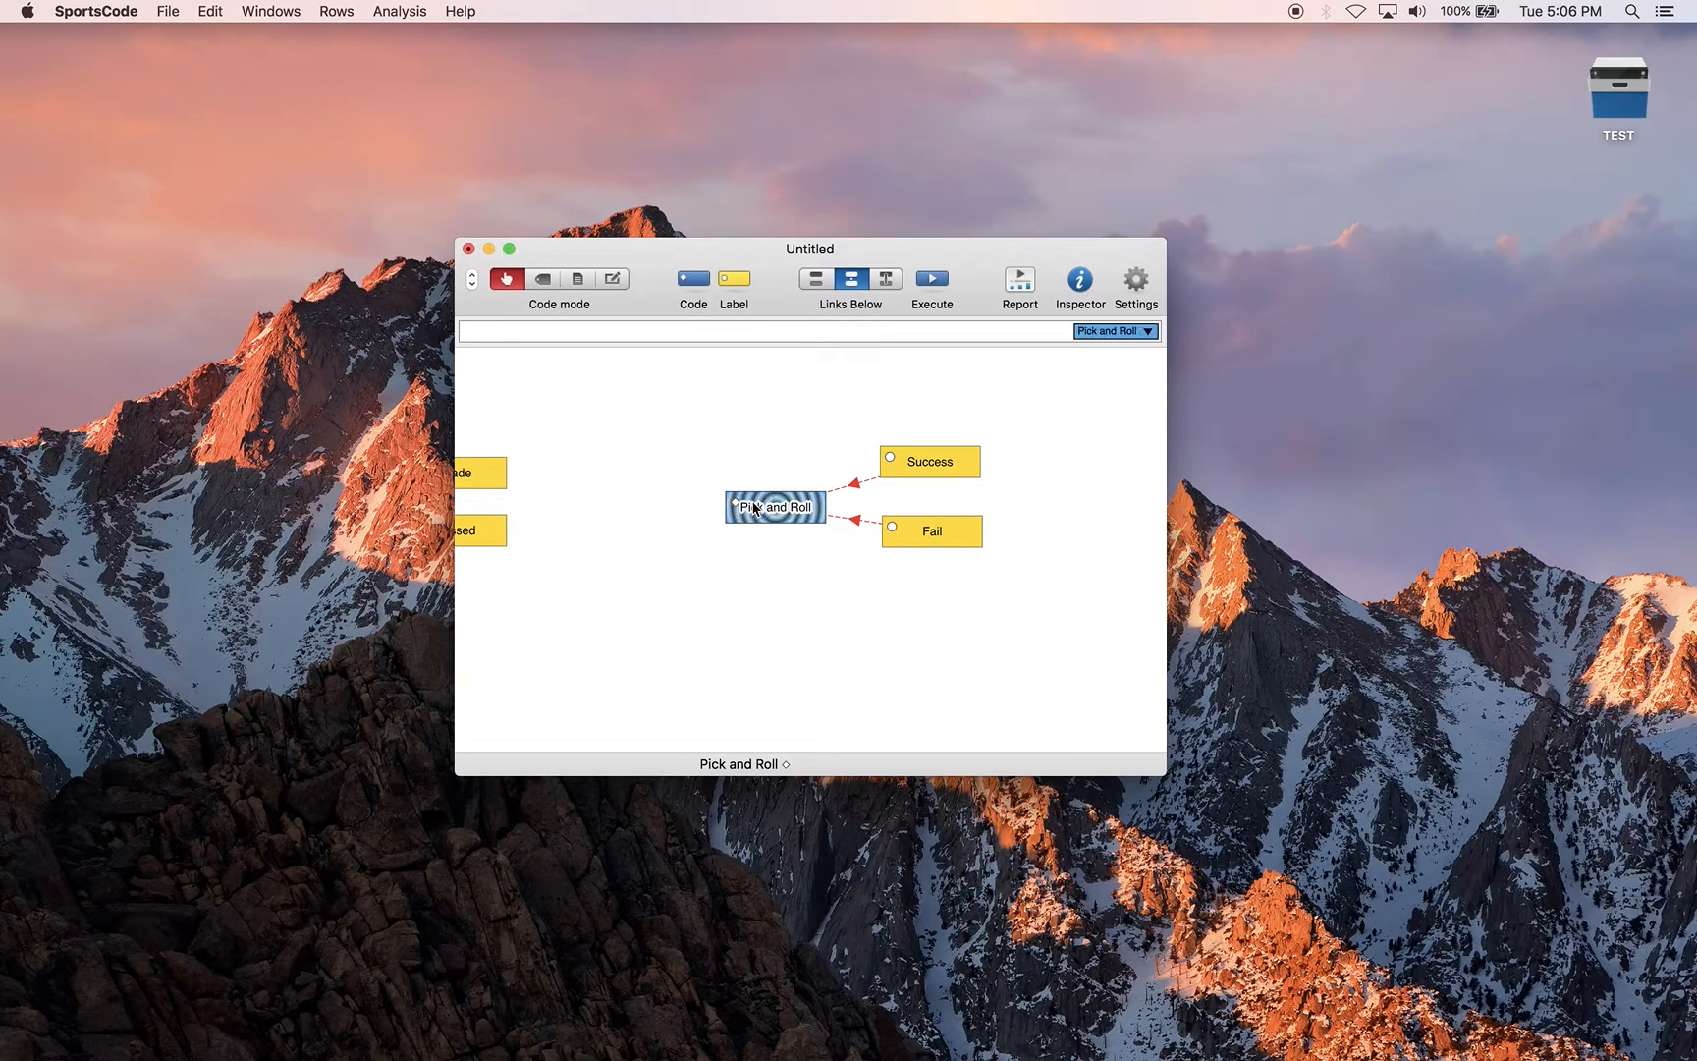
pyautogui.click(944, 465)
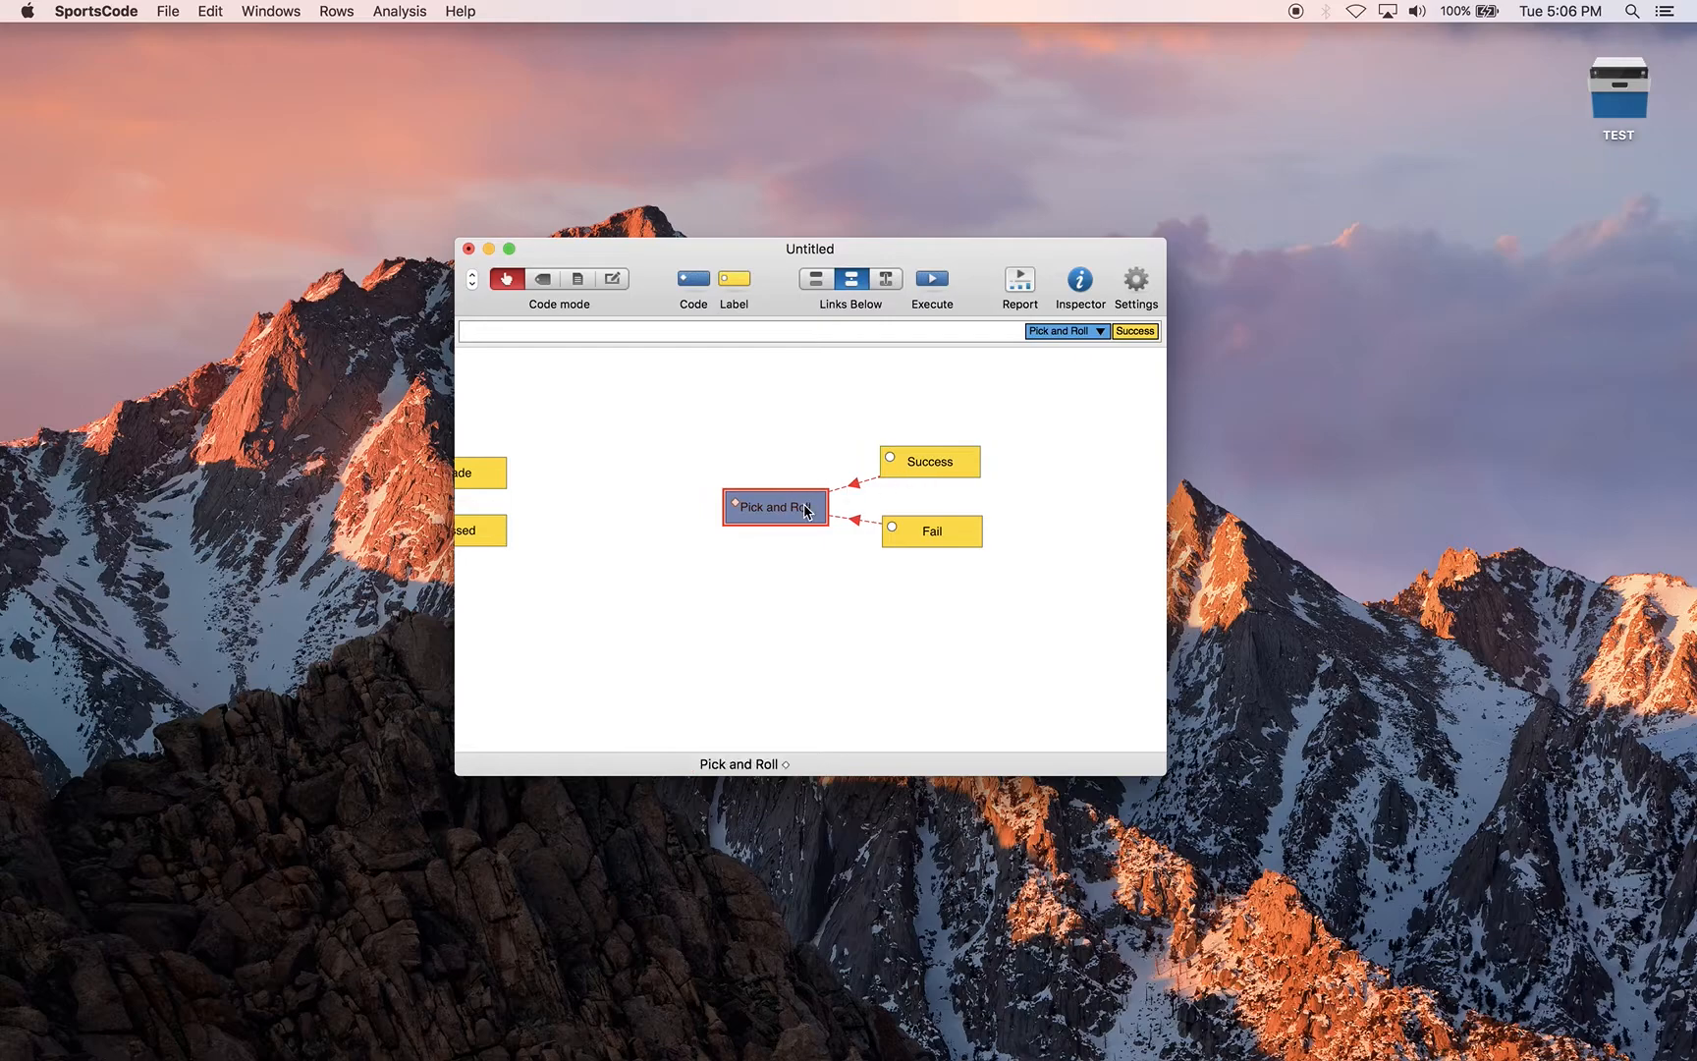
# Open the TEST video package from the desktop and position the code window, showing the team buttons, over the game video
pyautogui.hscroll(-9, 740, 449)
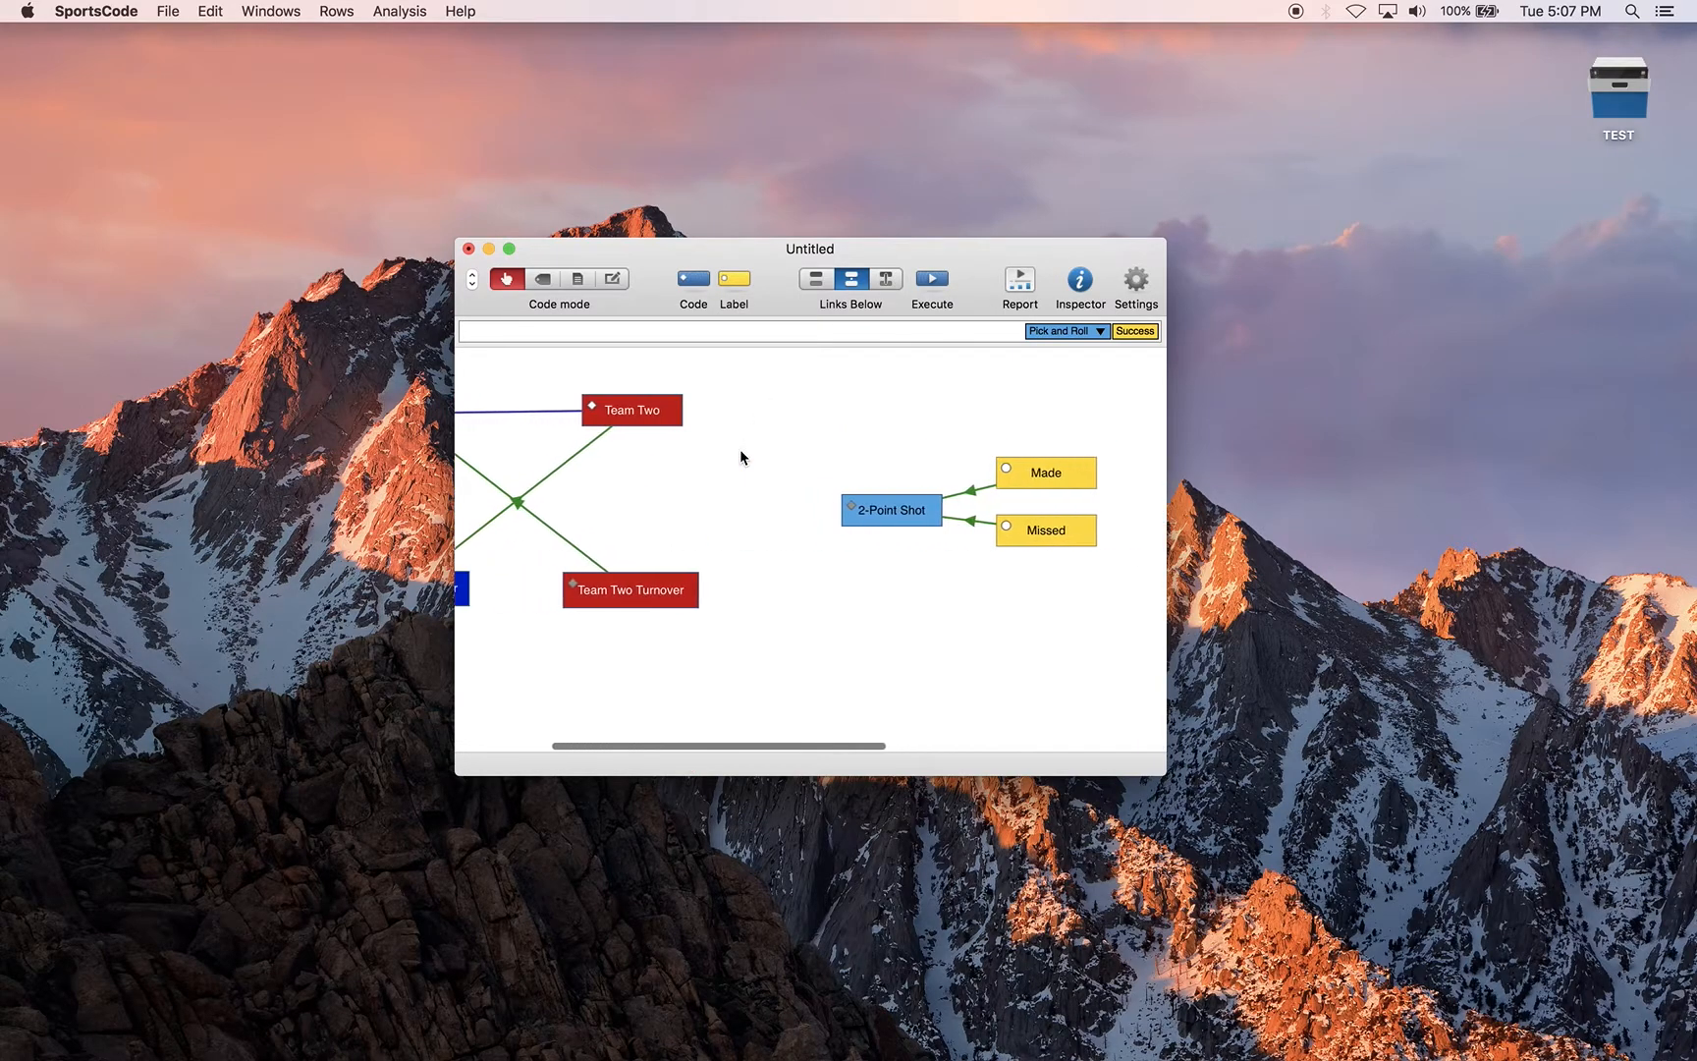
pyautogui.click(1641, 108)
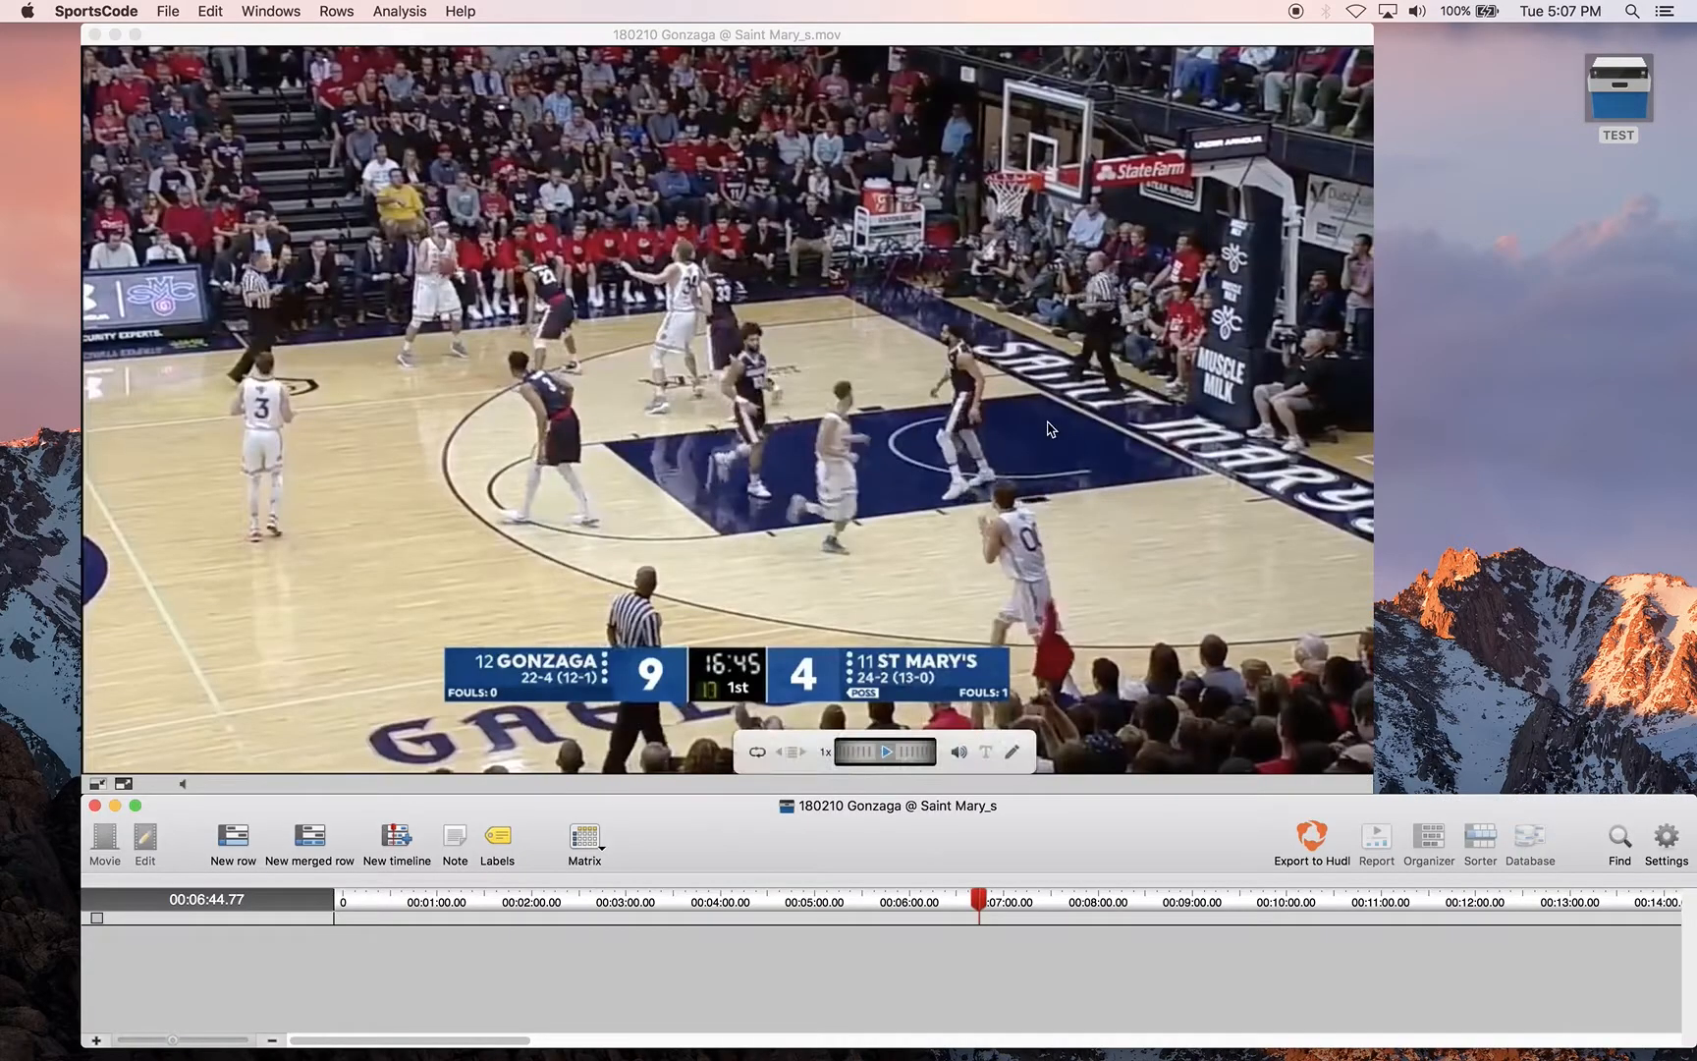
pyautogui.press('super+grave')
pyautogui.moveTo(982, 297); pyautogui.dragTo(1177, 299)
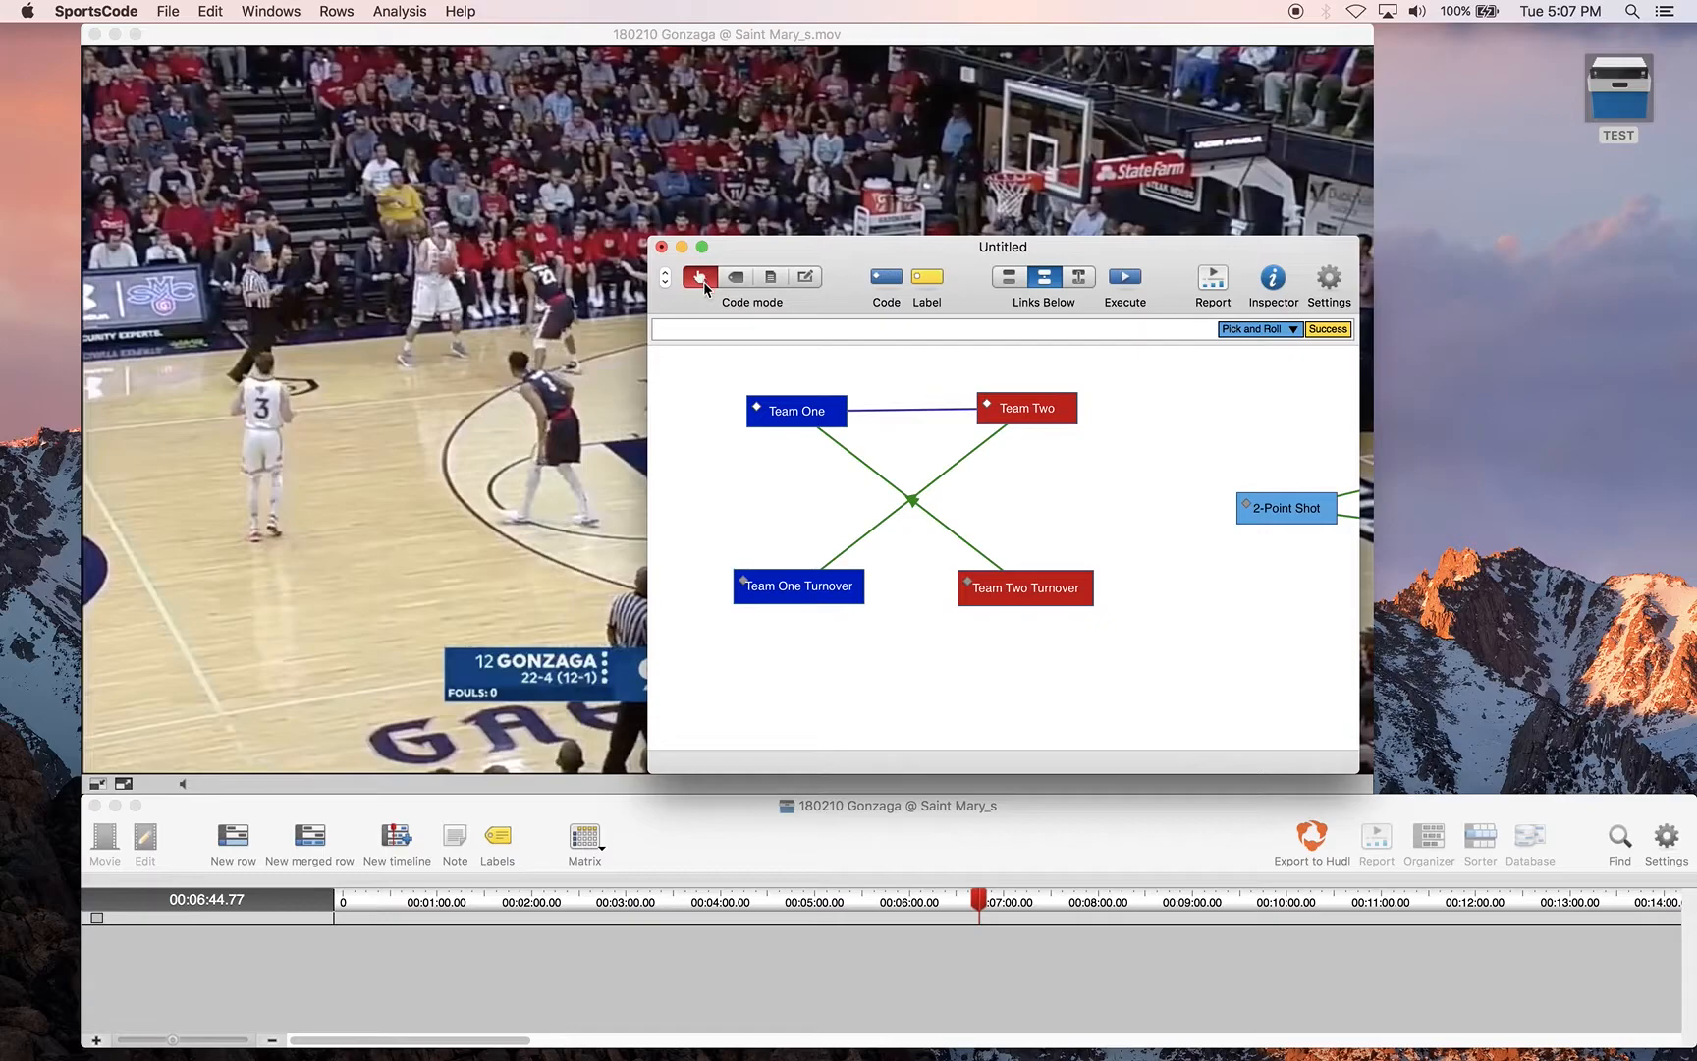
# Code a Team One possession on the game timeline, followed by a Team One Turnover and a Team Two Turnover
pyautogui.click(792, 412)
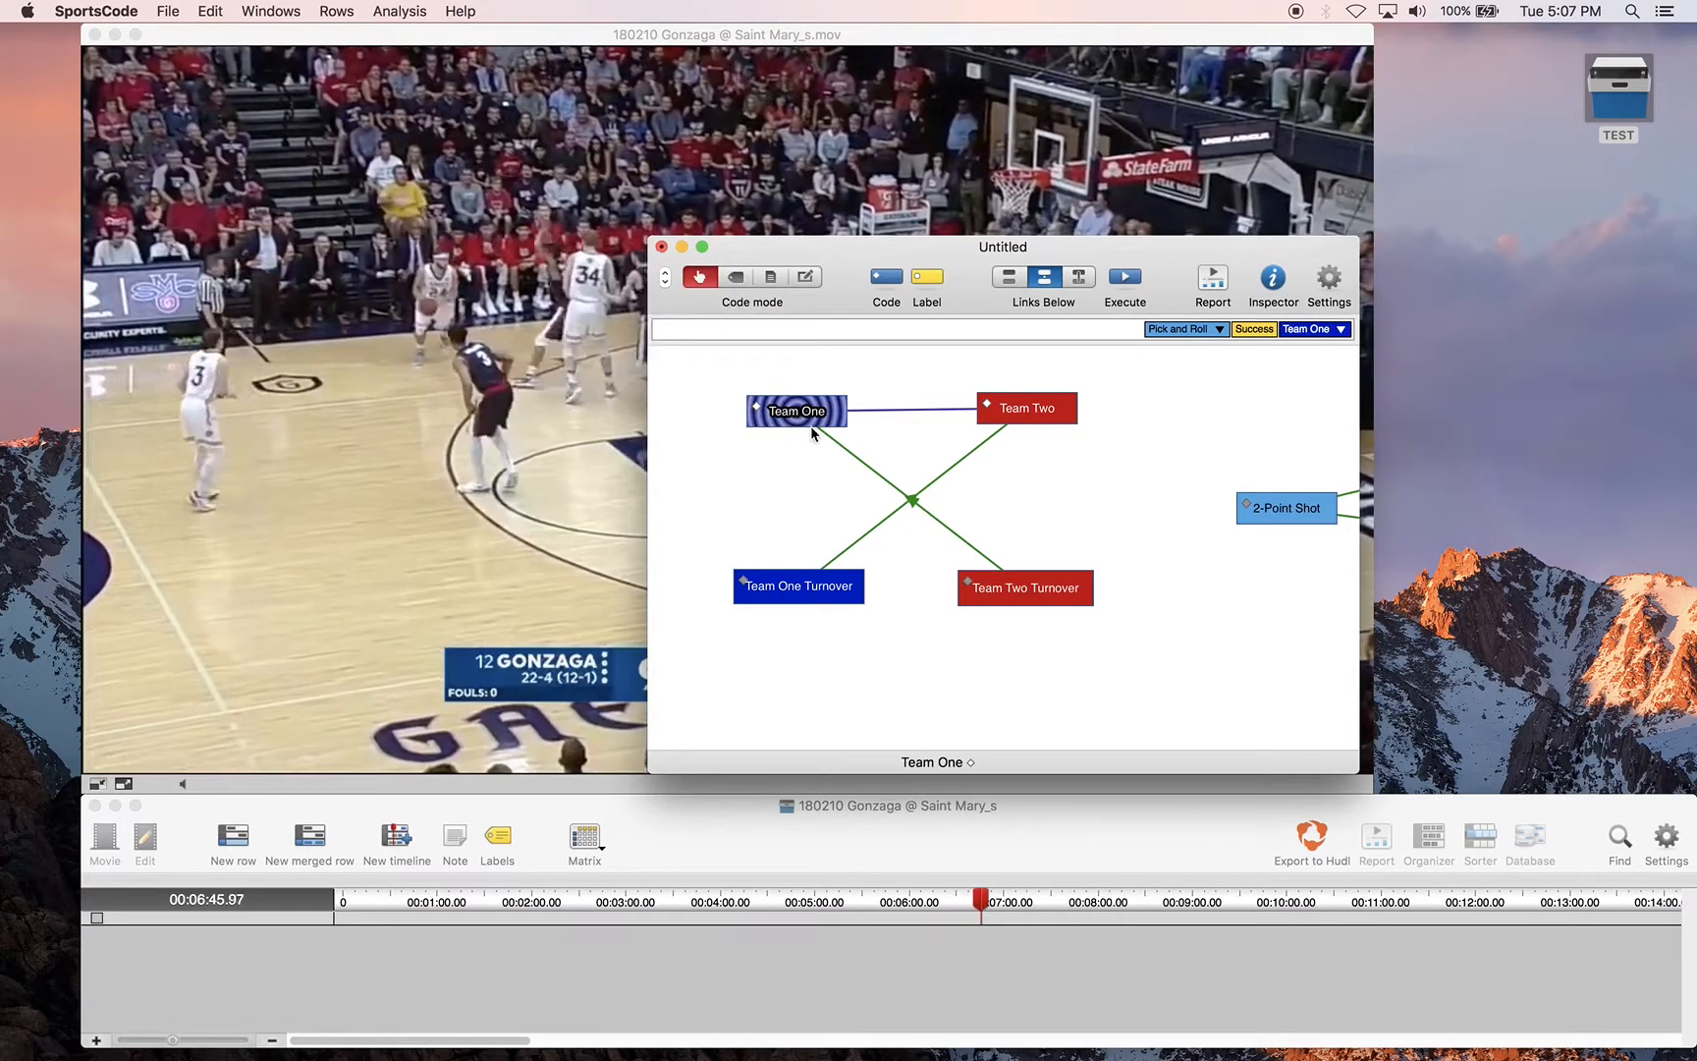
pyautogui.click(815, 596)
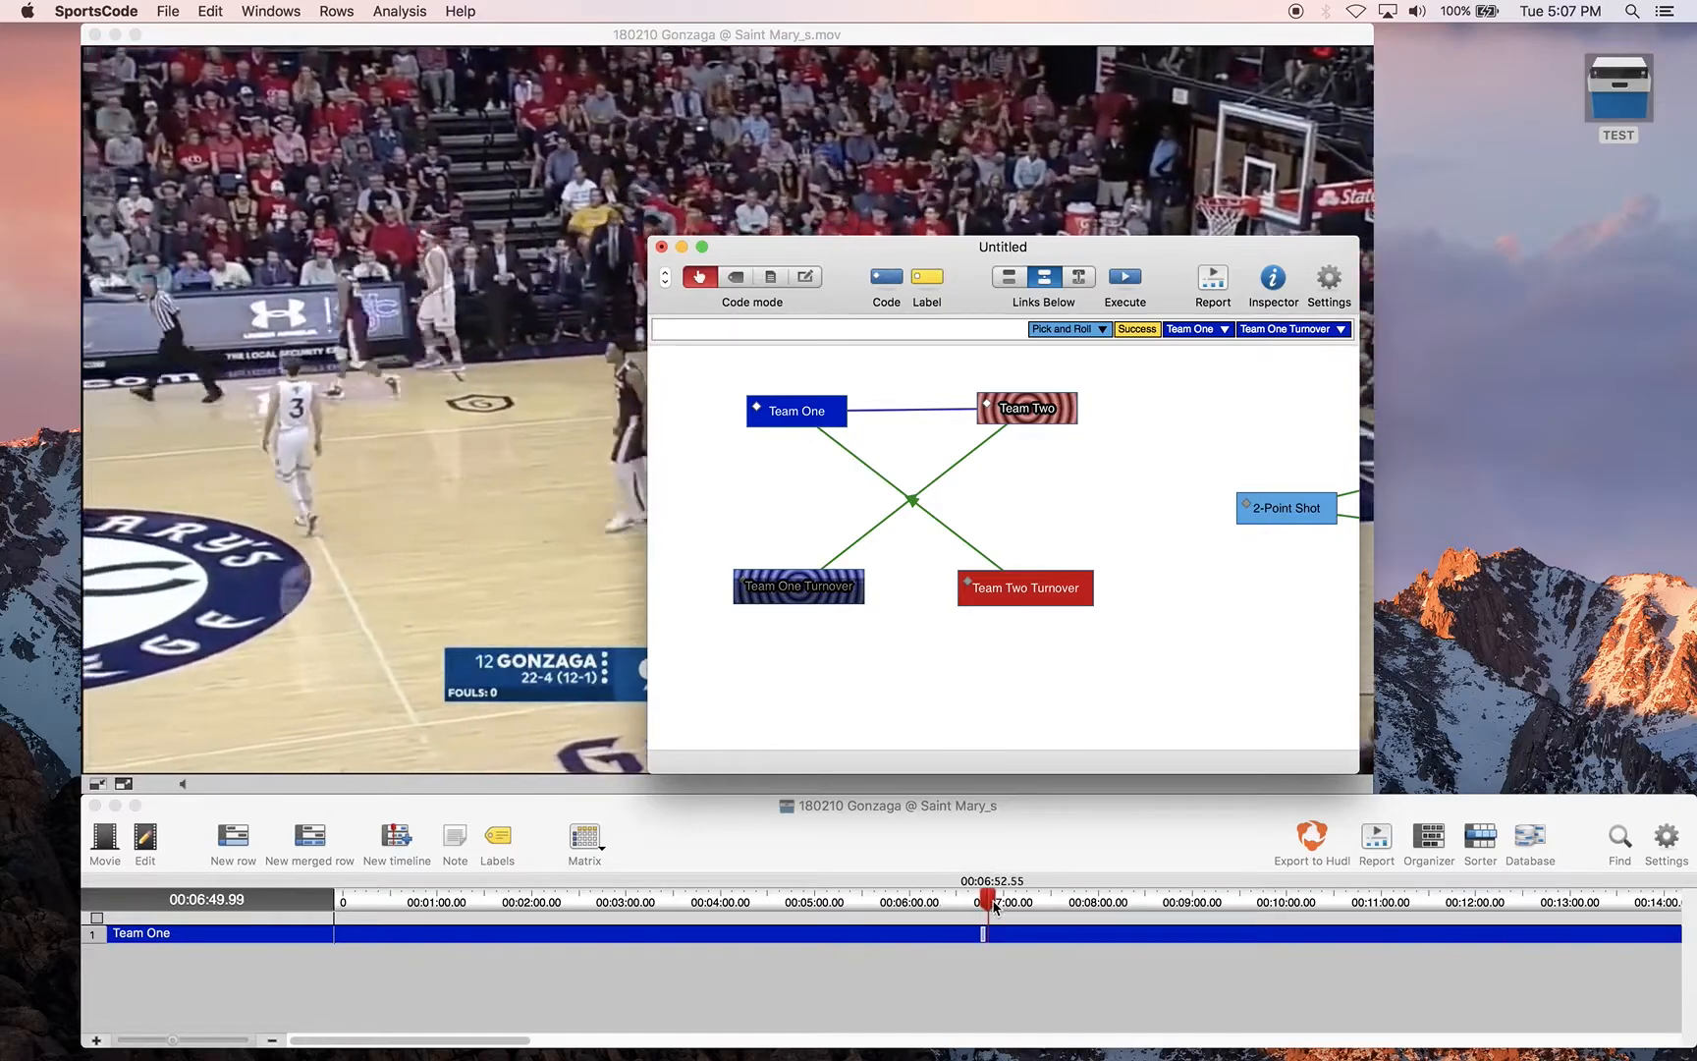
pyautogui.click(1025, 587)
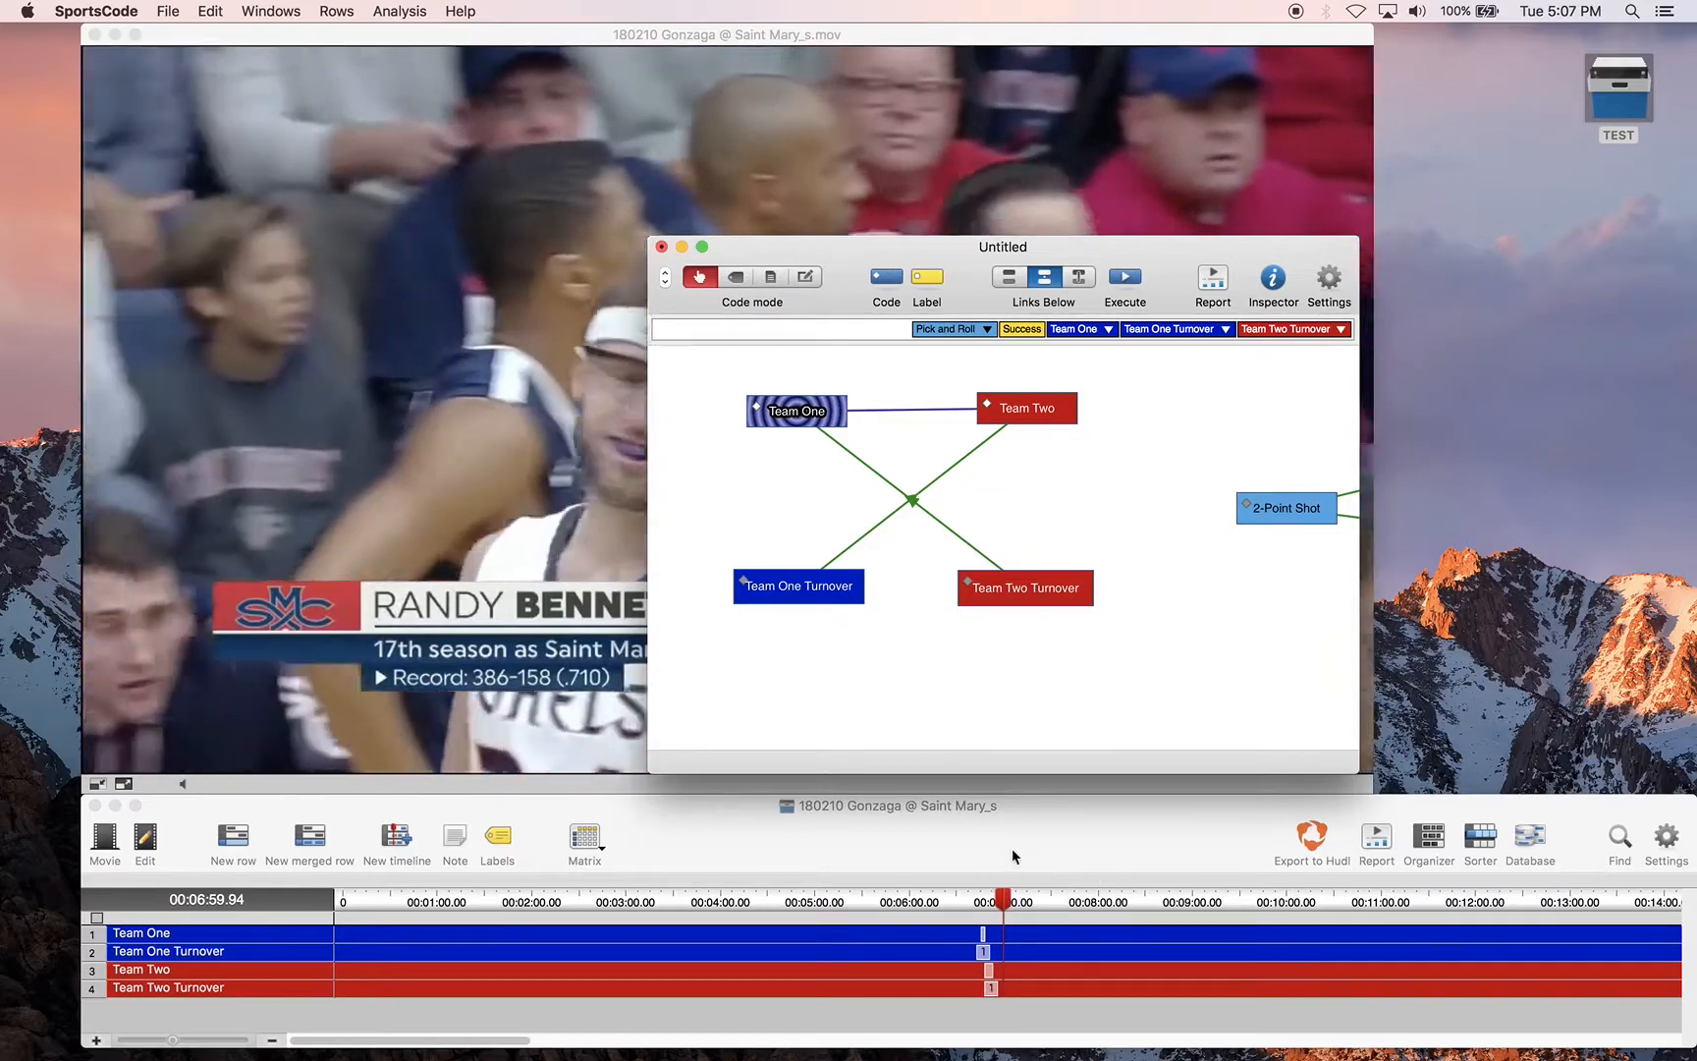
# Stop the active team code and log a made 2-Point Shot on the timeline using only the Made label
pyautogui.click(805, 277)
pyautogui.hscroll(-1, 921, 371)
pyautogui.hscroll(8, 922, 372)
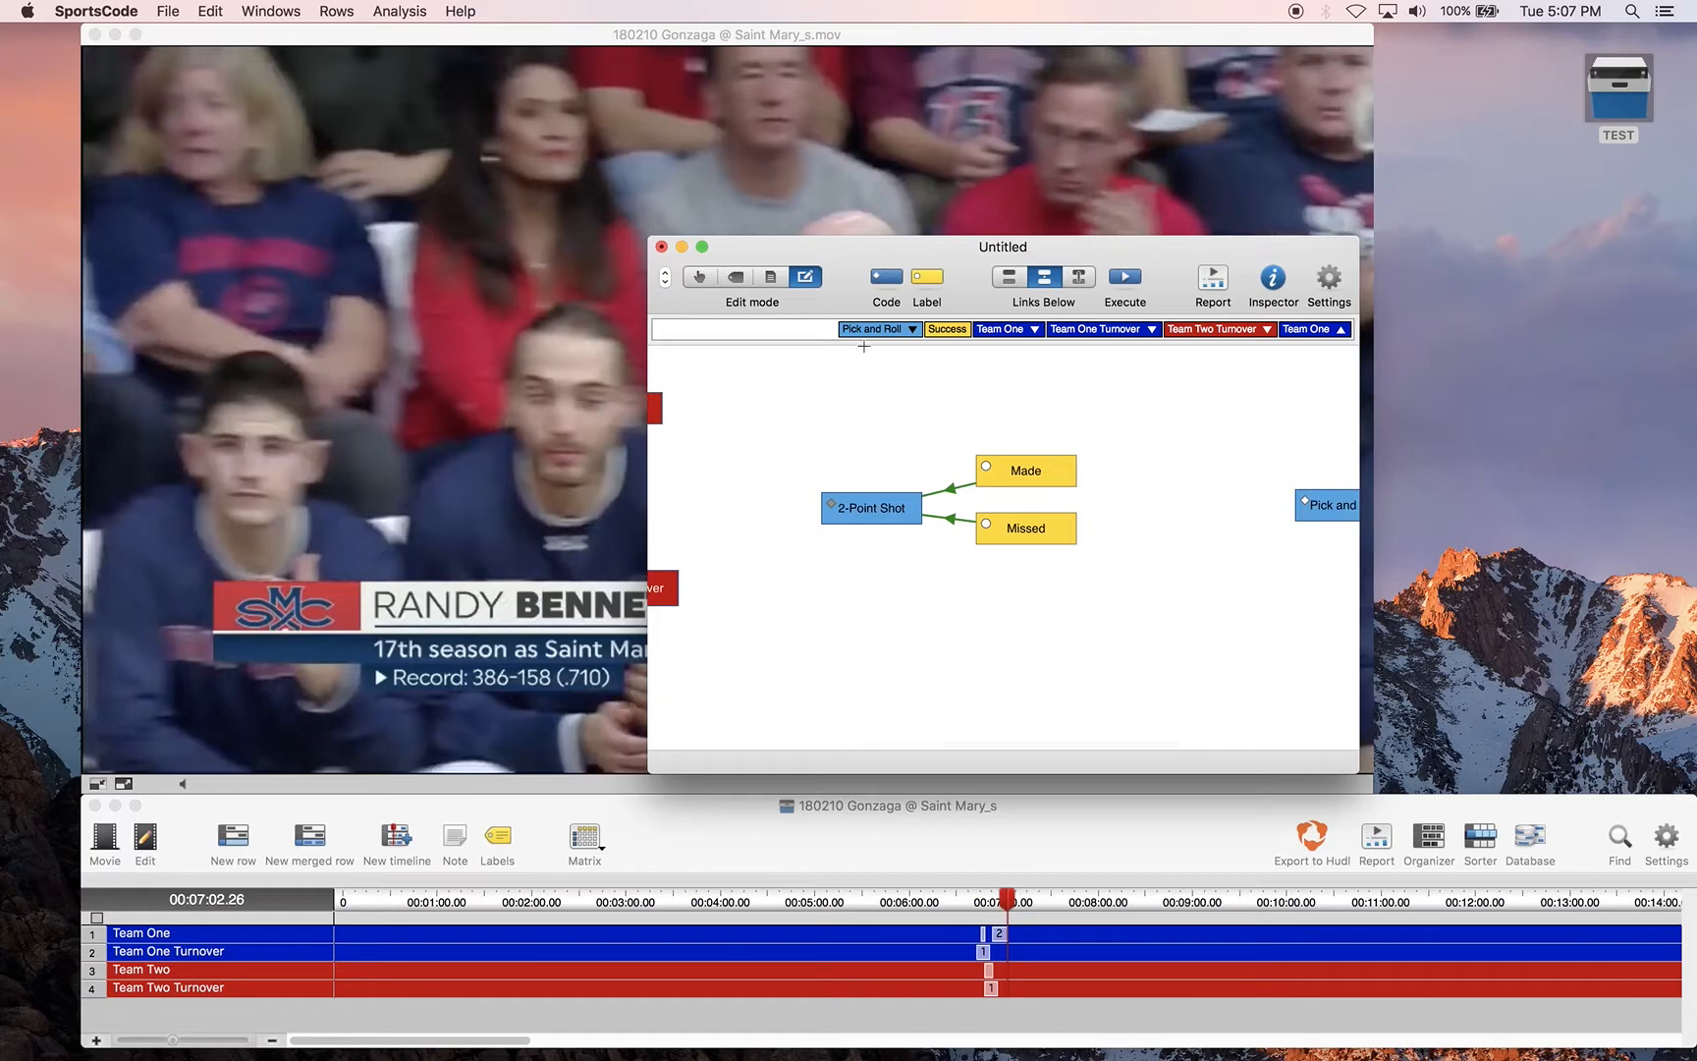
pyautogui.click(700, 277)
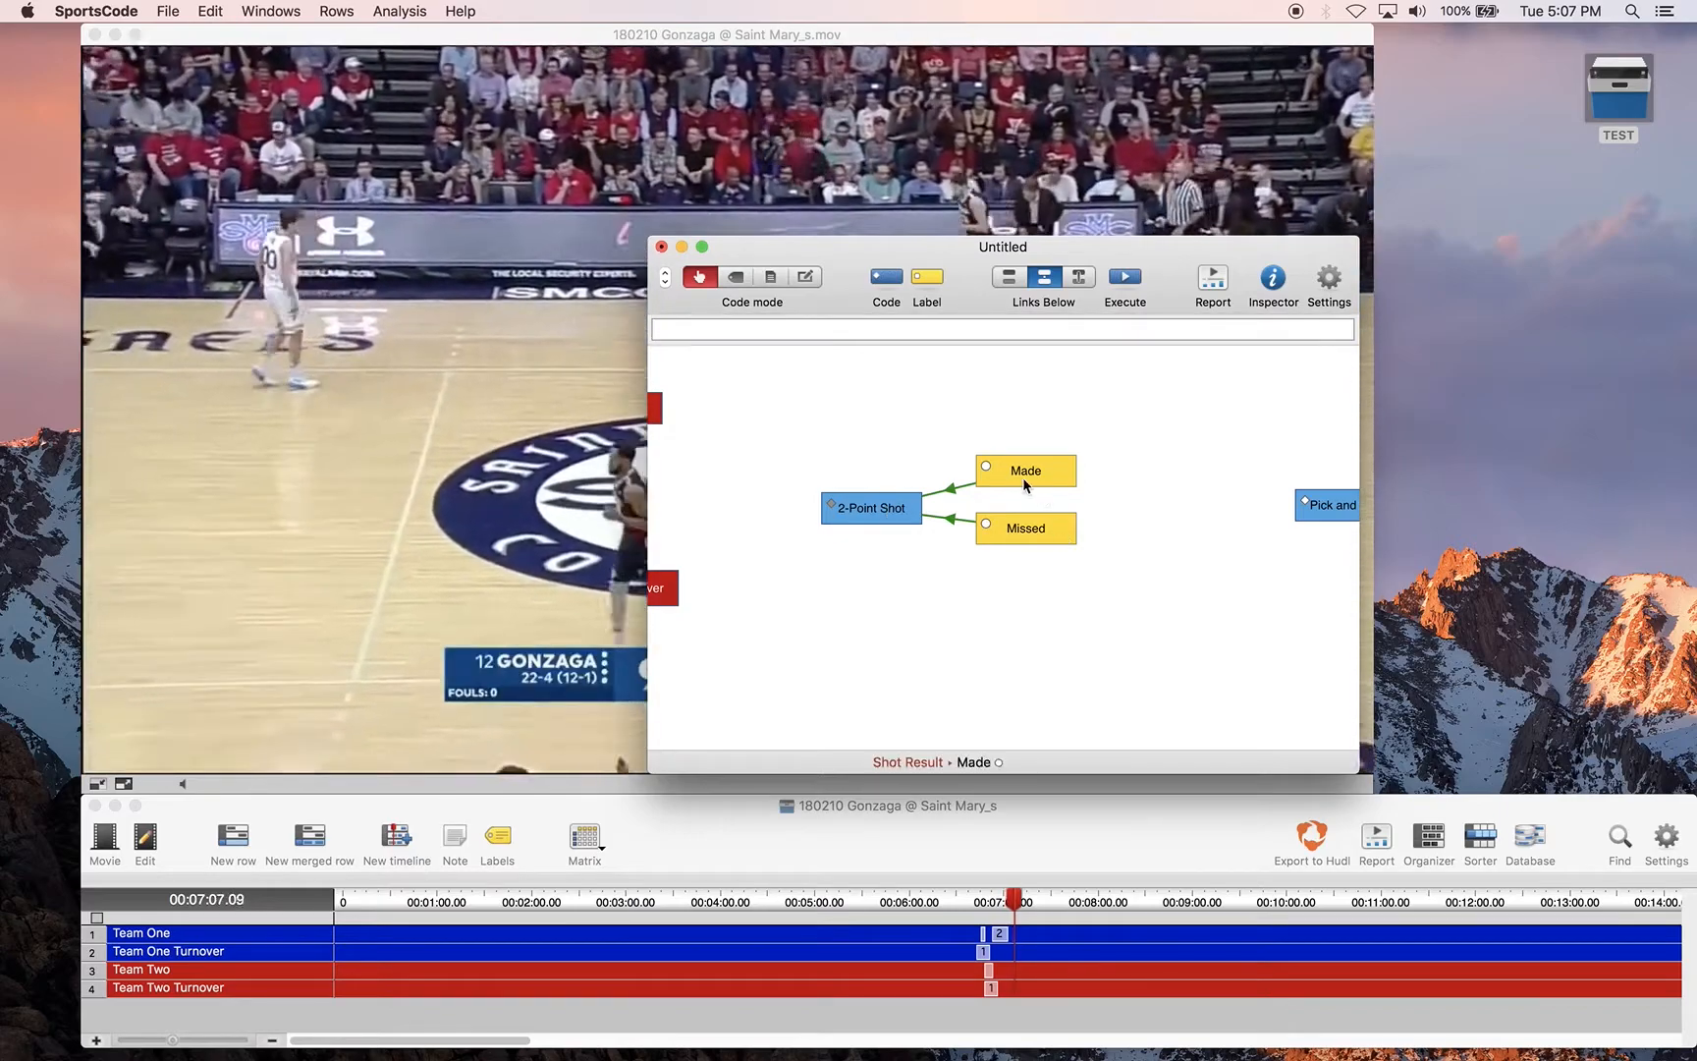
pyautogui.click(1023, 475)
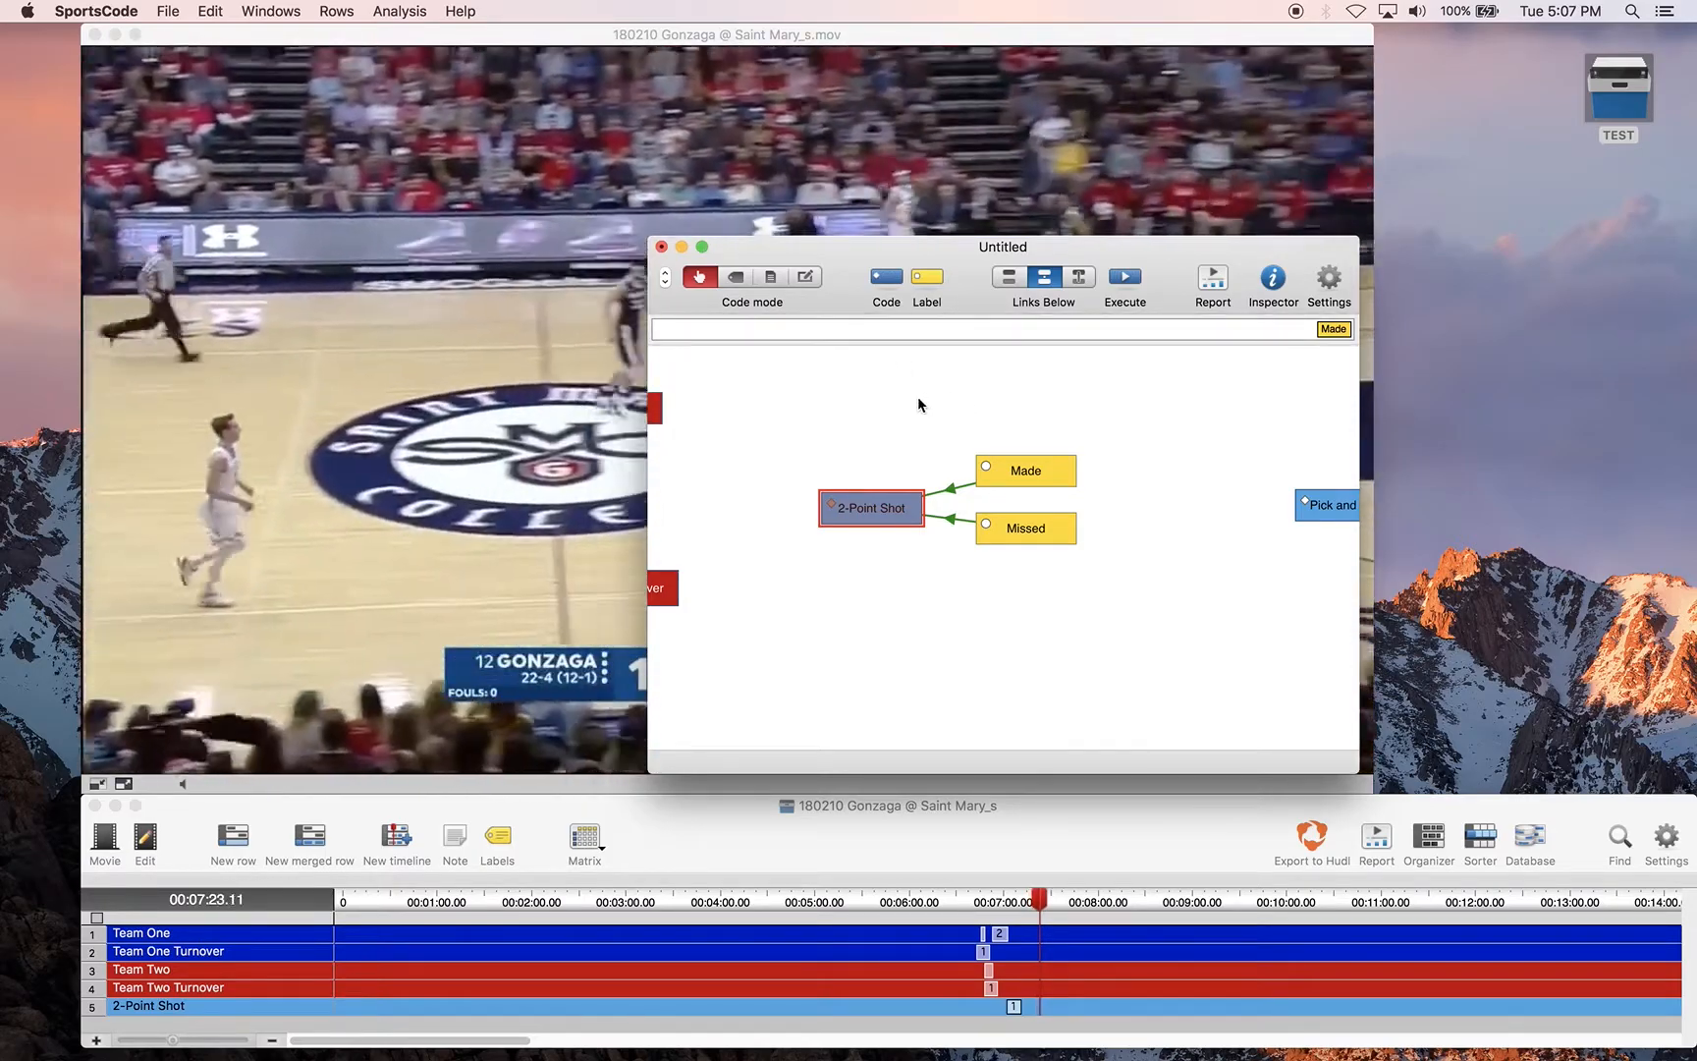
# Code a Pick and Roll instance on the timeline and end it with the Success label
pyautogui.hscroll(5, 917, 397)
pyautogui.click(968, 506)
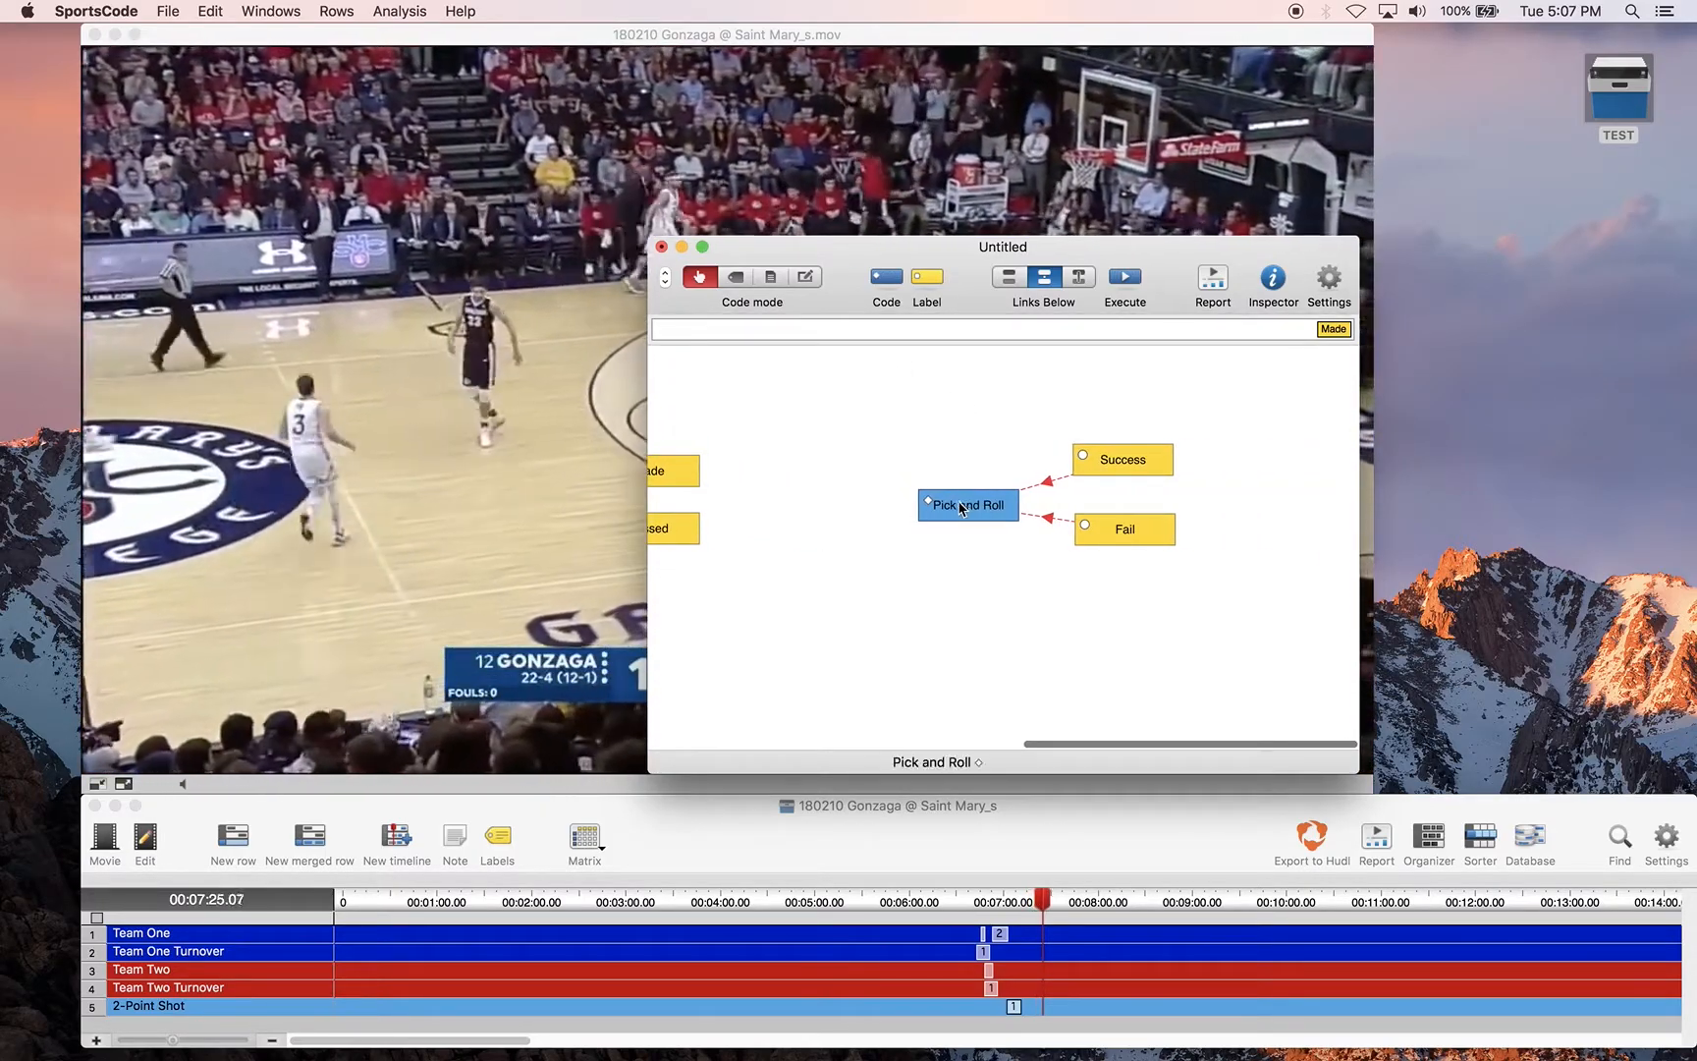
pyautogui.click(976, 512)
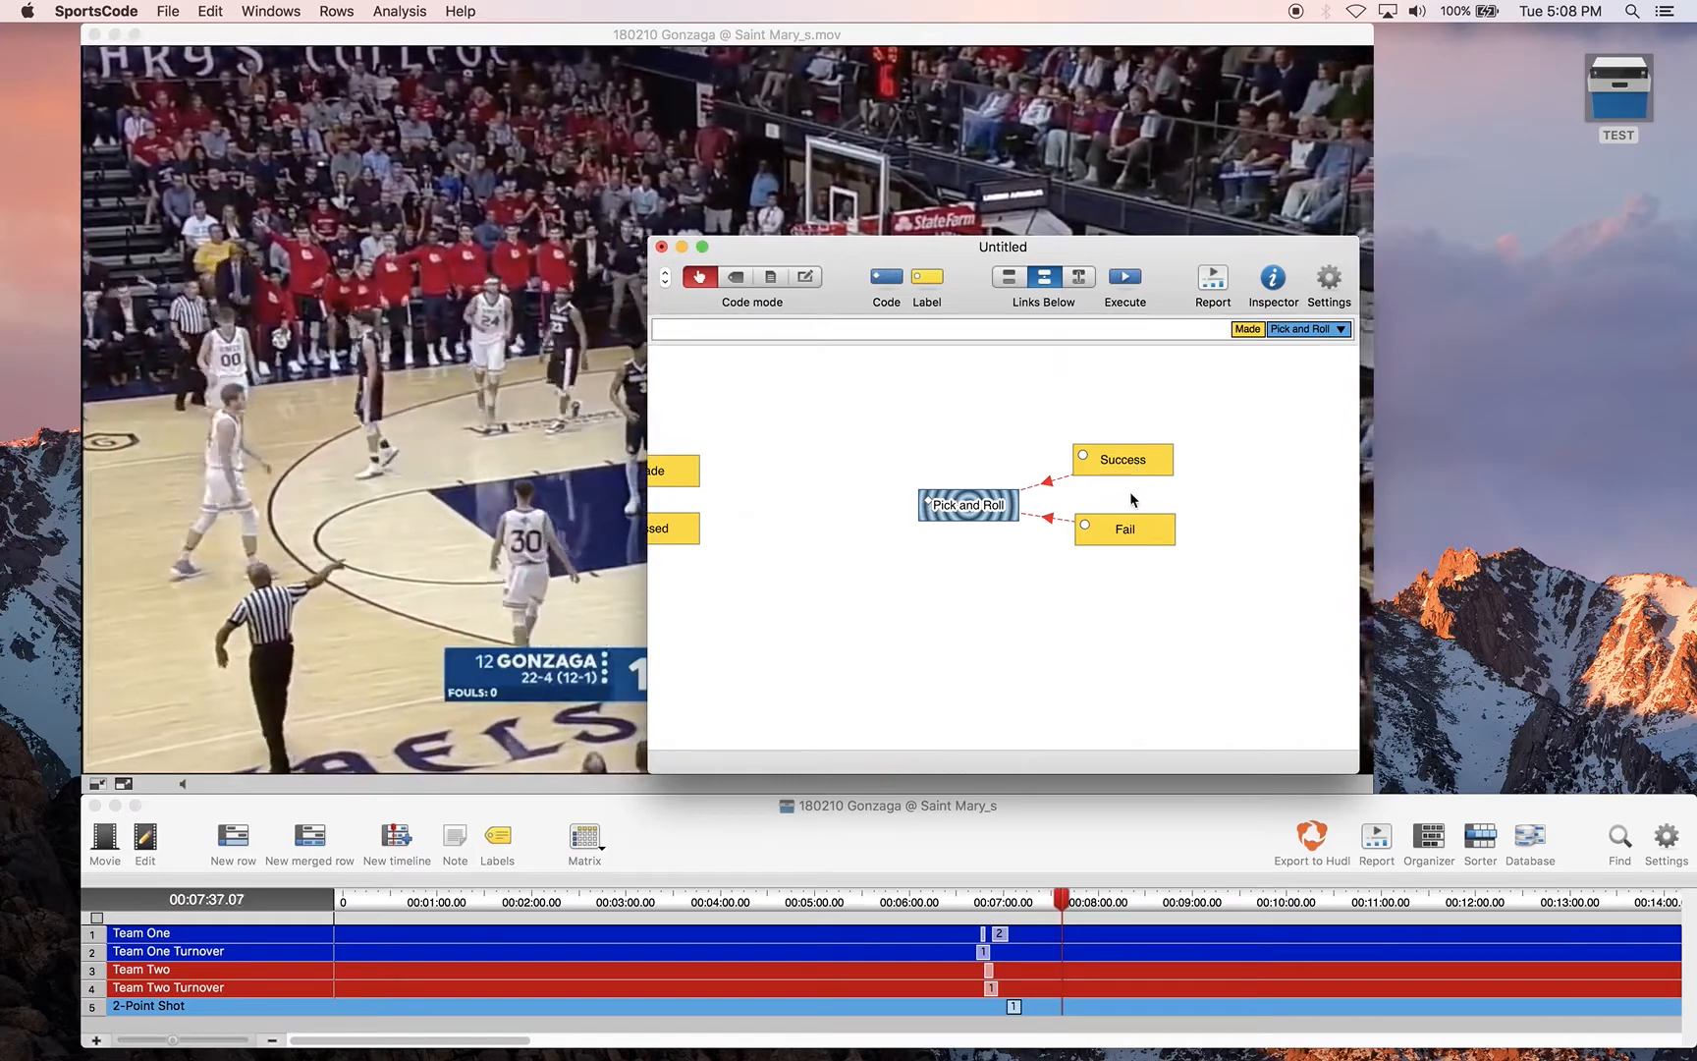
pyautogui.click(1140, 465)
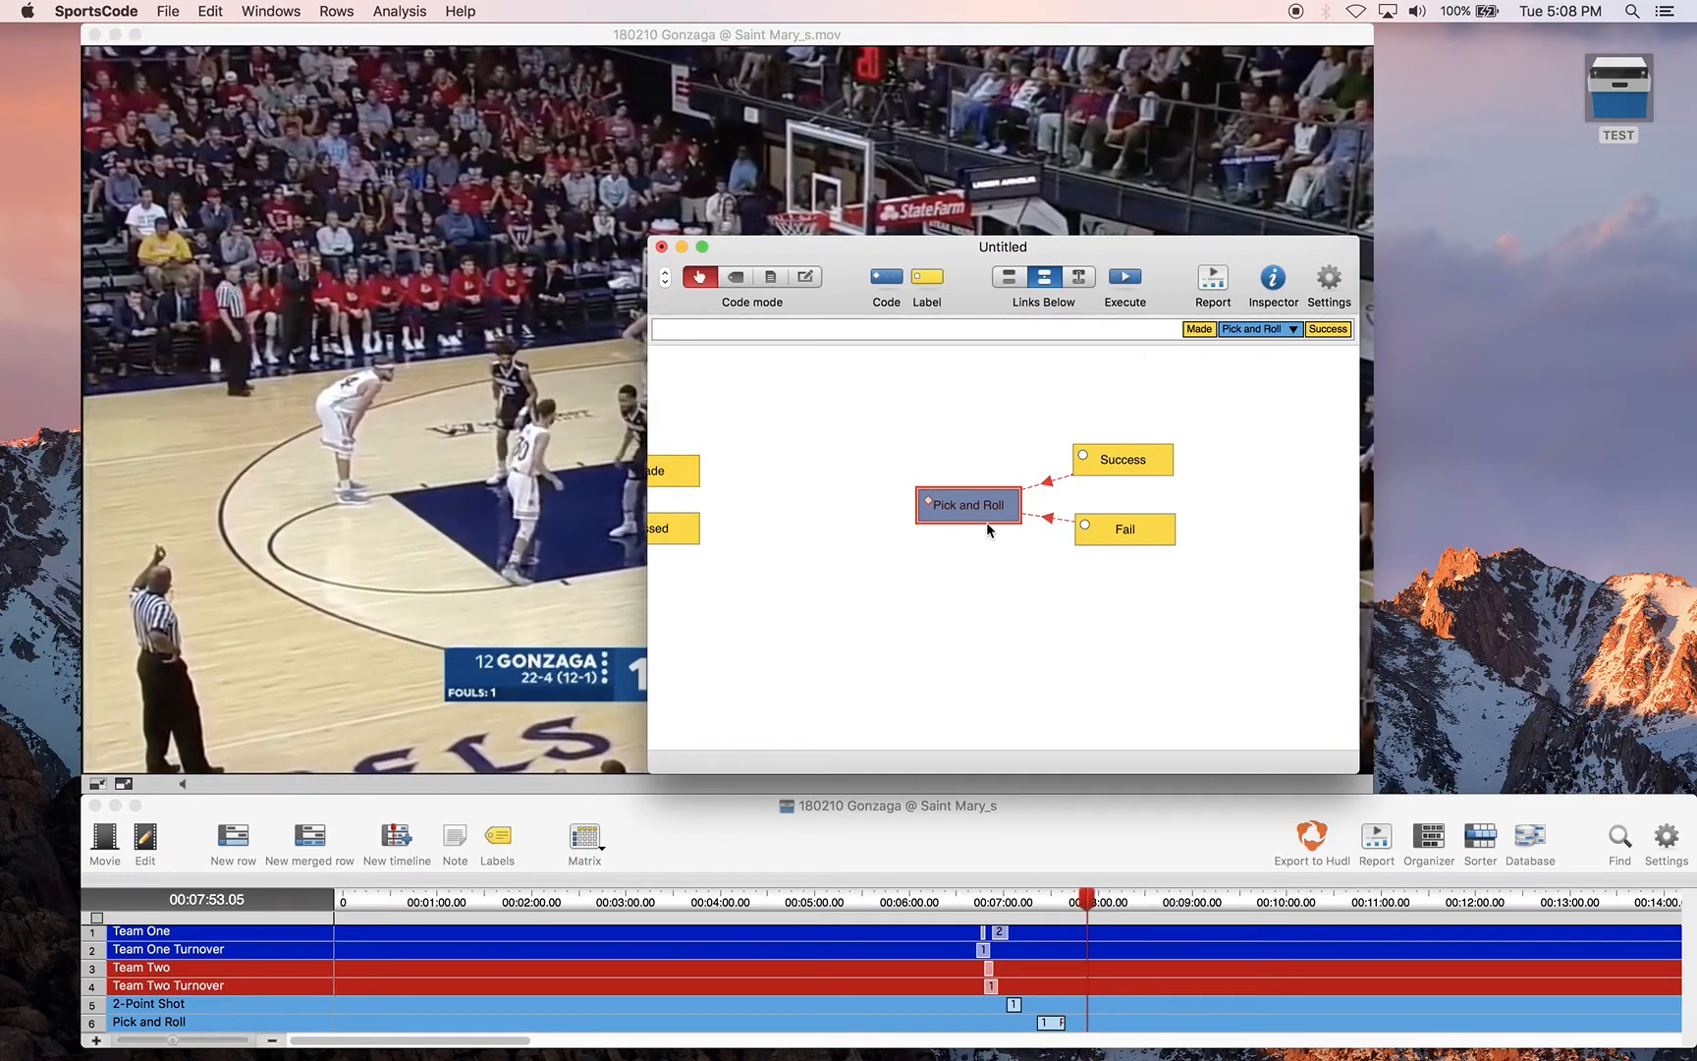
pyautogui.hscroll(-10, 904, 531)
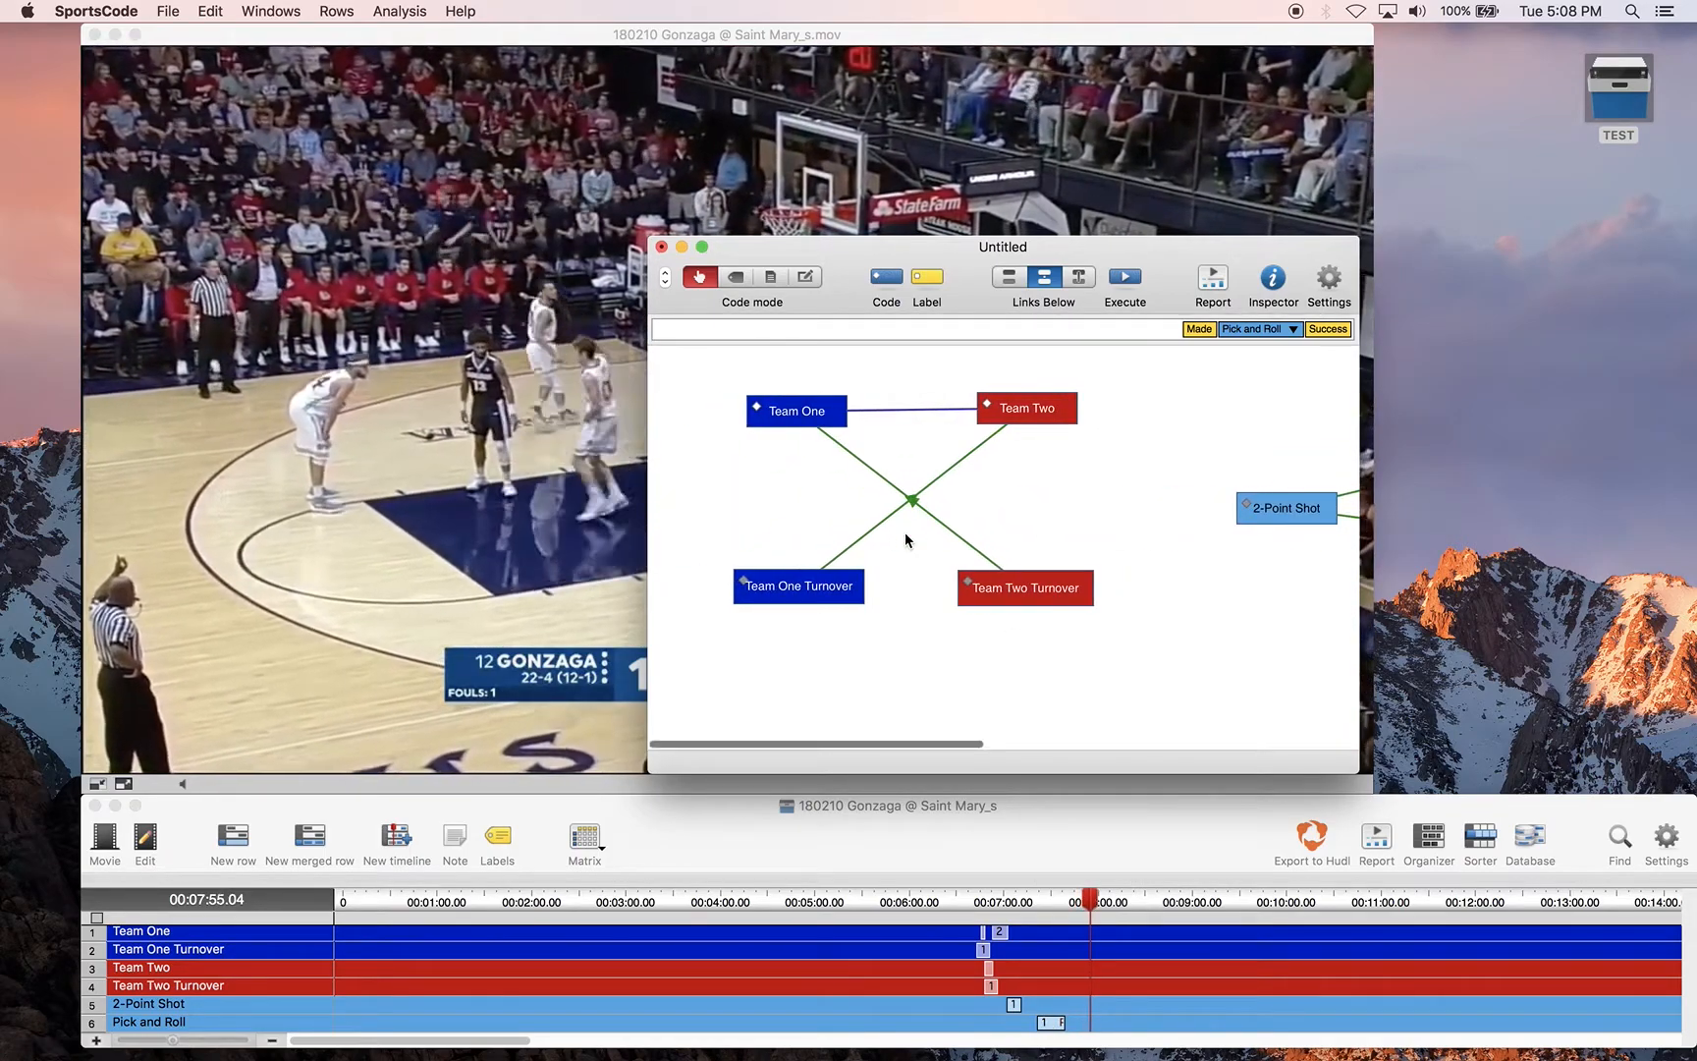
pyautogui.hscroll(15, 904, 538)
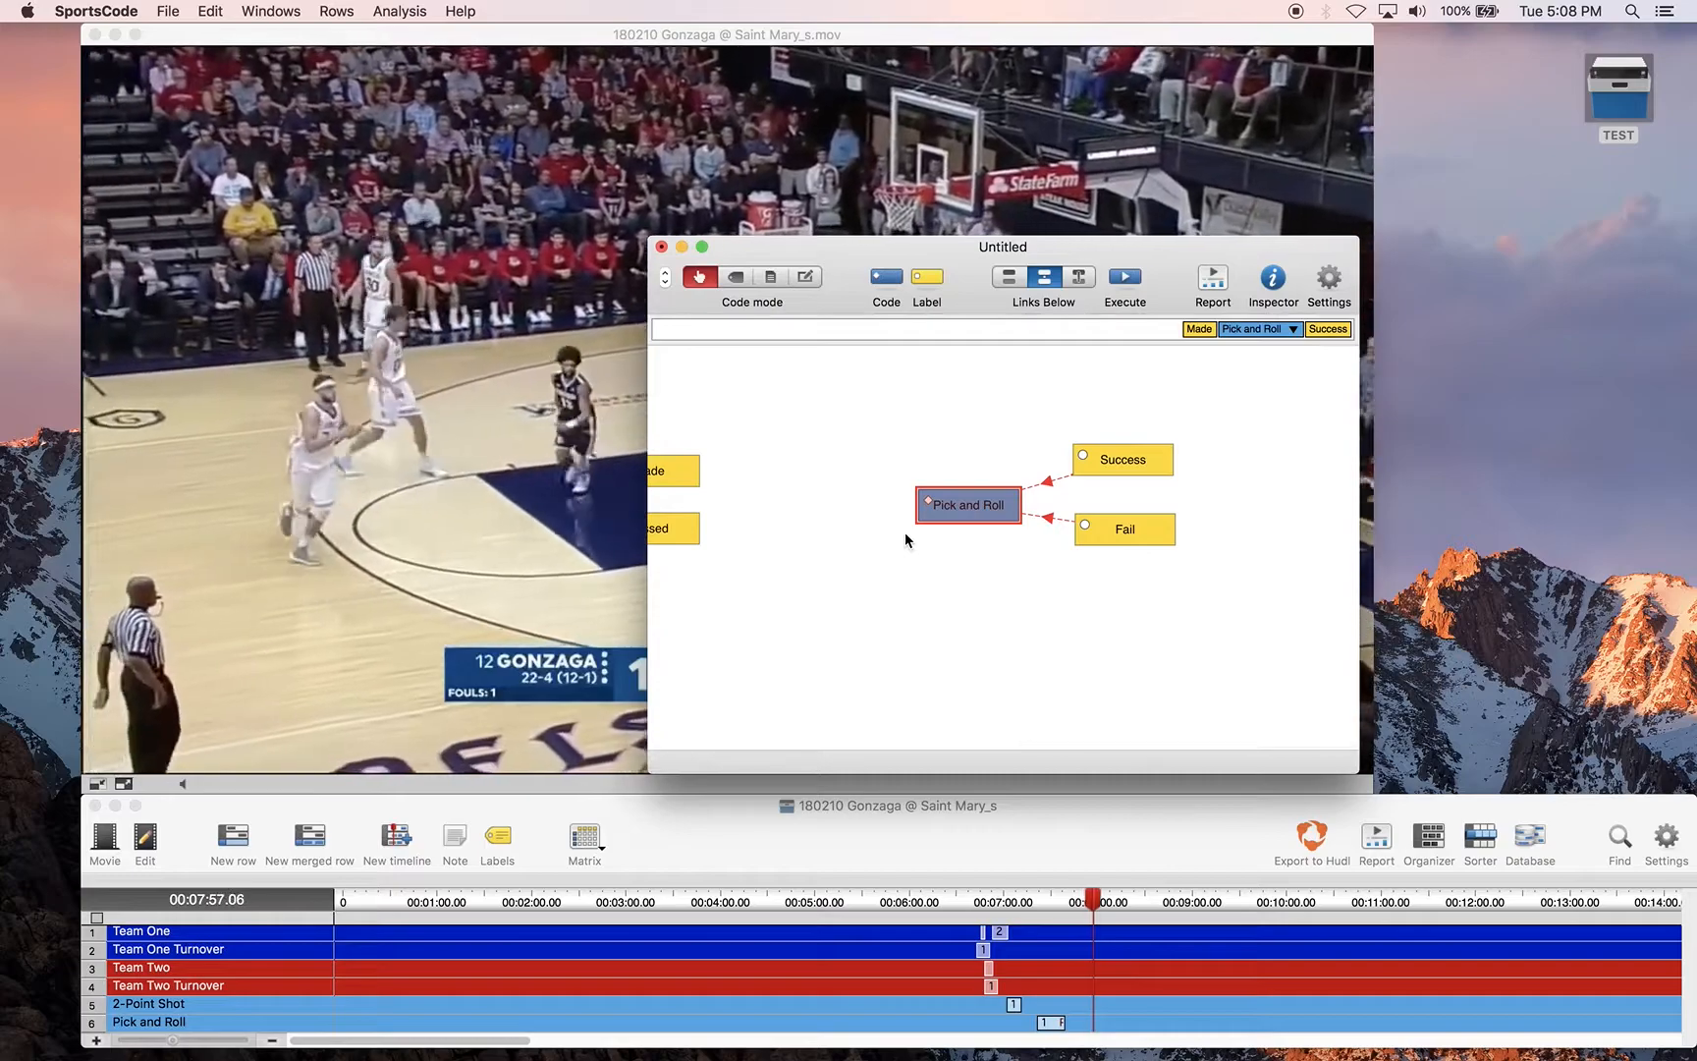